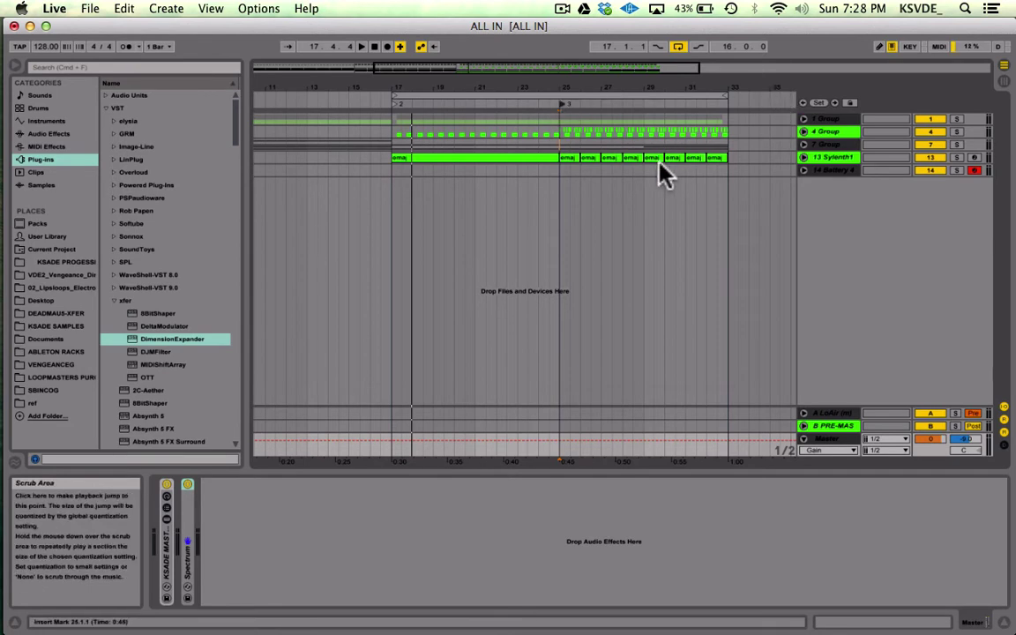
- Unfold the 7 Group track and highlight stretches of its rising 8BitShaper Wet Dry automation leading up to bar 33
left_click(803, 143)
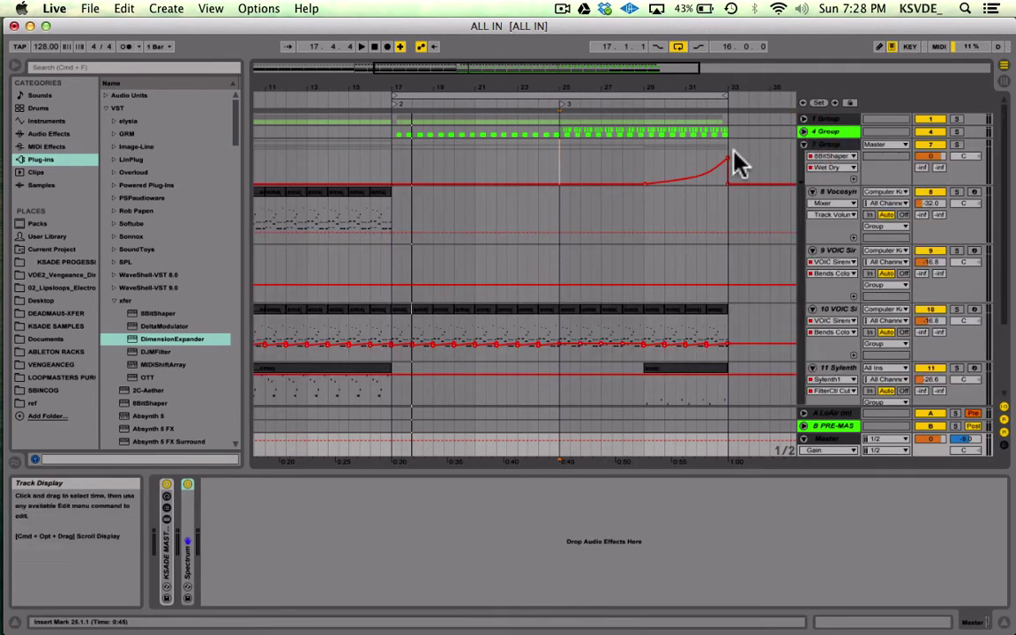
left_click_drag(648, 168, 730, 159)
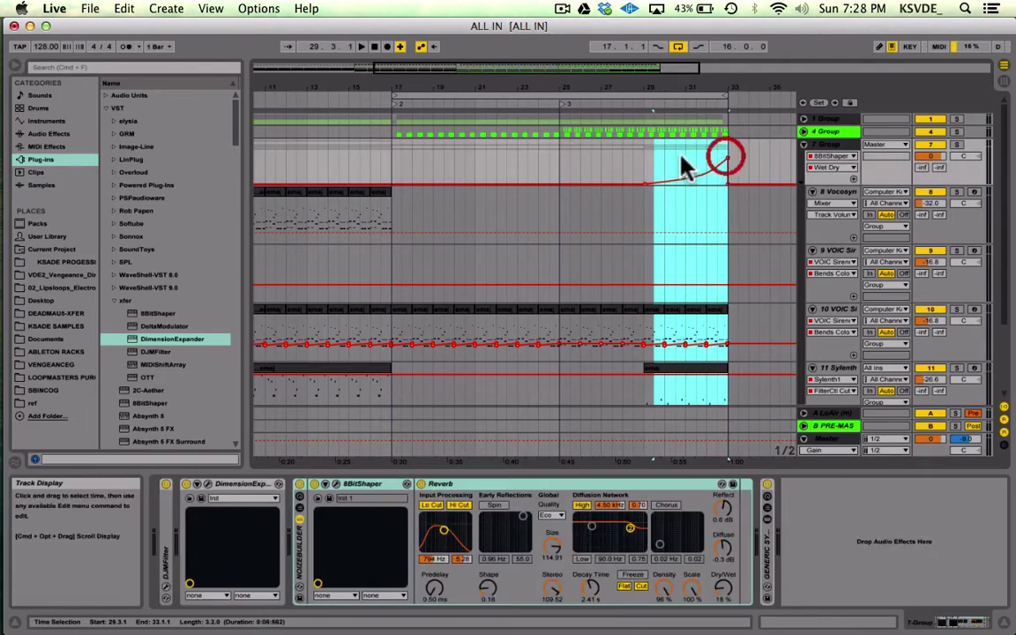
left_click(660, 161)
left_click_drag(658, 159, 726, 158)
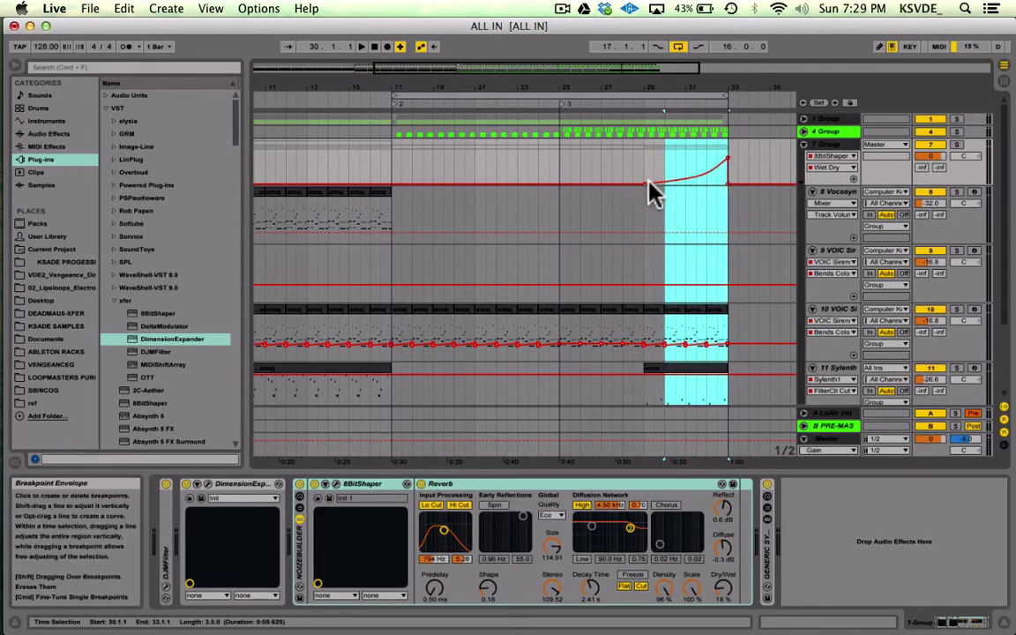
left_click(623, 166)
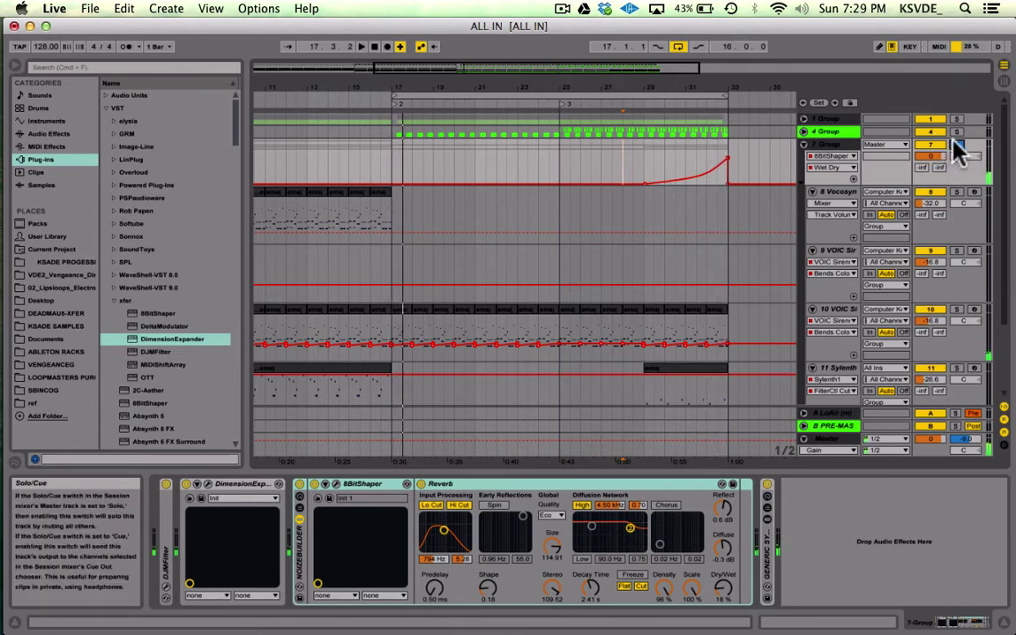
left_click(691, 162)
left_click_drag(691, 168, 723, 160)
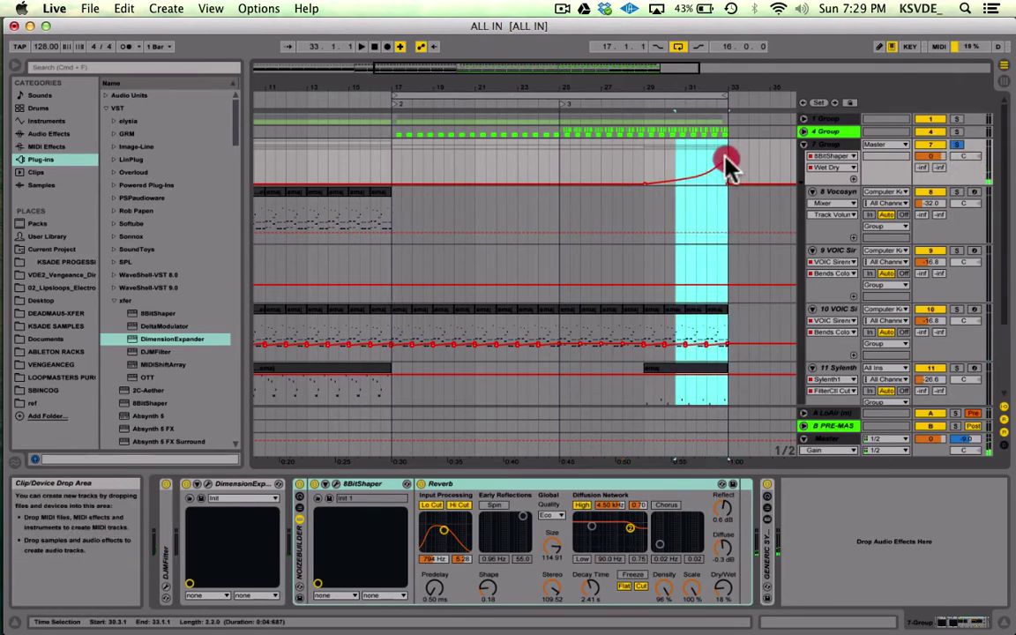
left_click(696, 172)
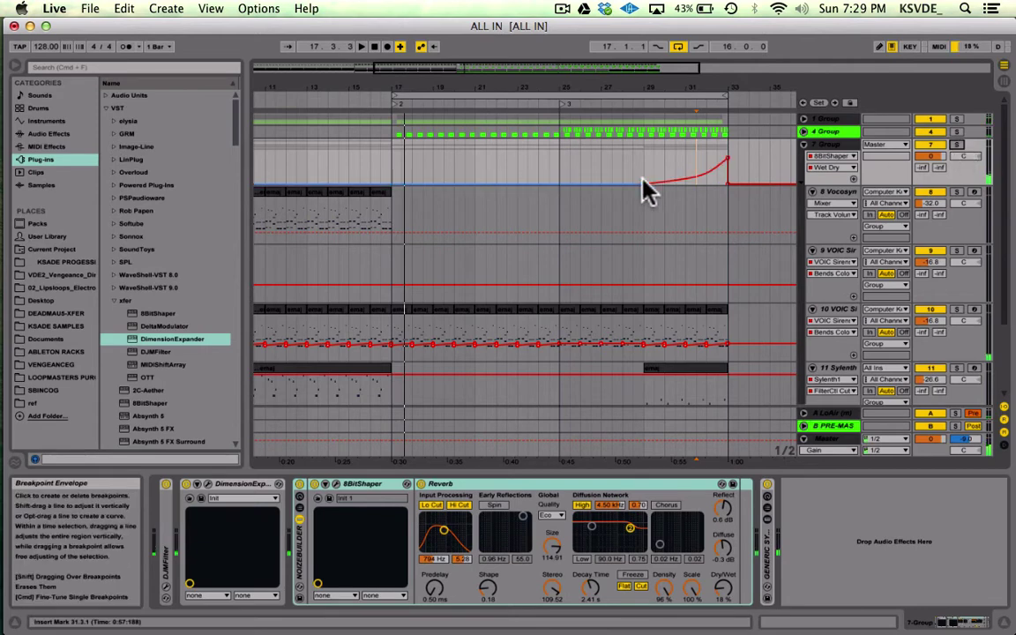
- Open the 8BitShaper plug-in window from the 7 Group device chain and position it over the arrangement
left_click(829, 146)
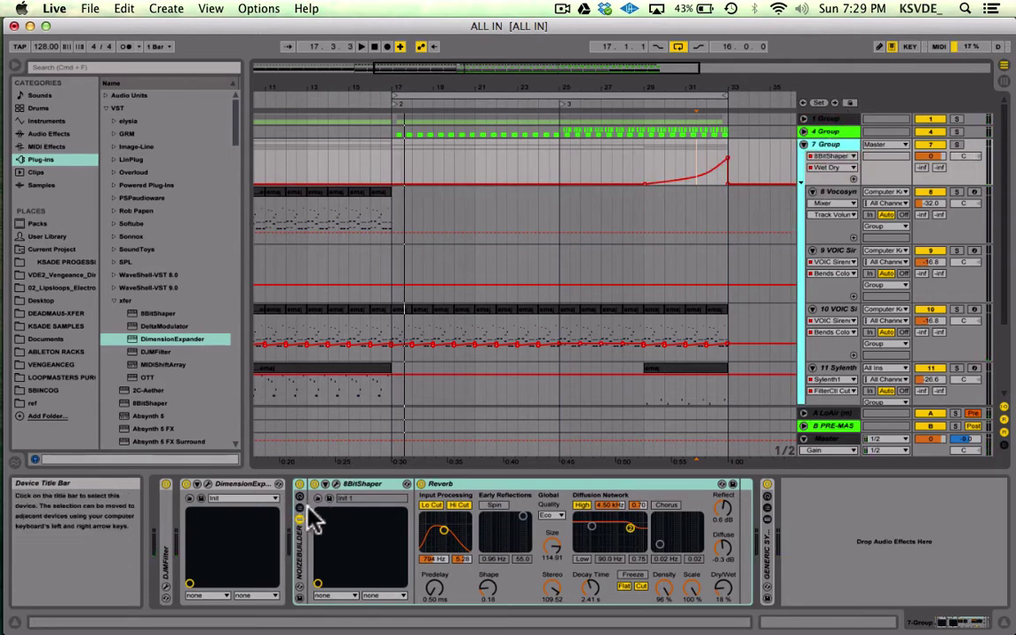
left_click(360, 485)
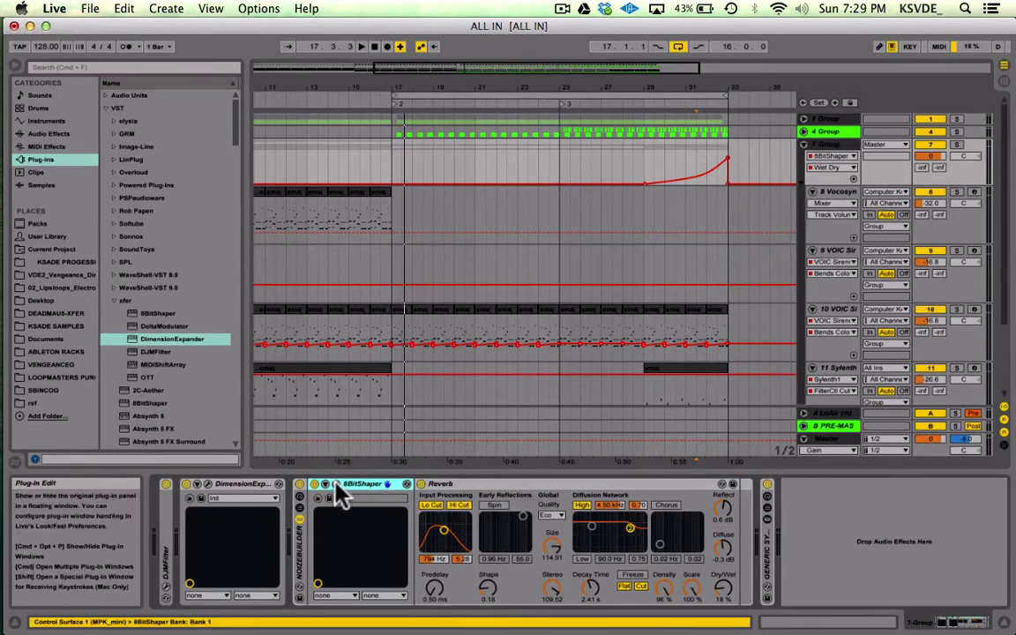
left_click(337, 485)
left_click_drag(296, 71, 415, 140)
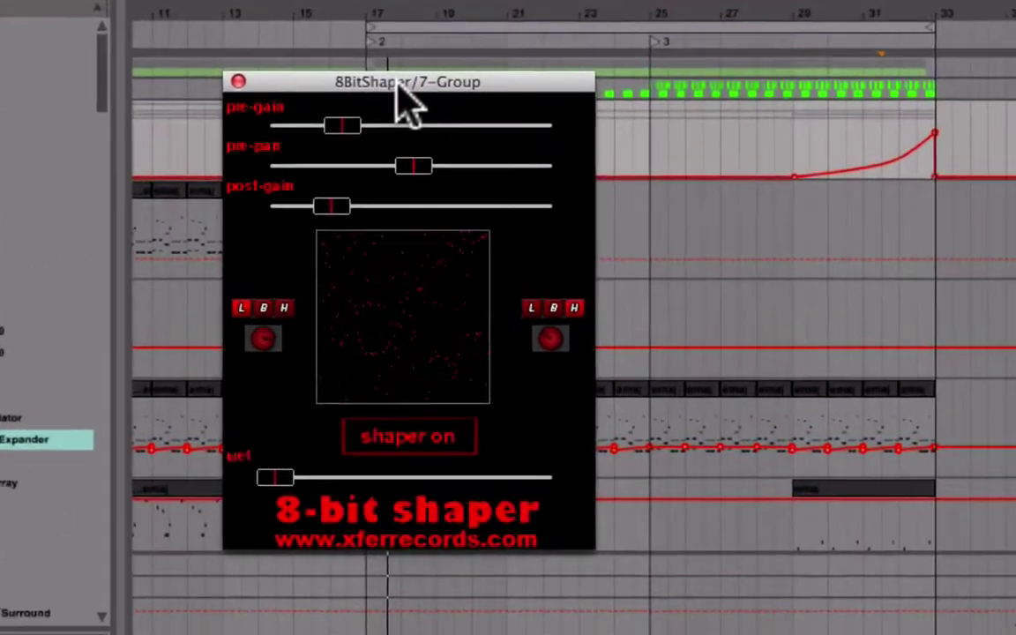
left_click(409, 129)
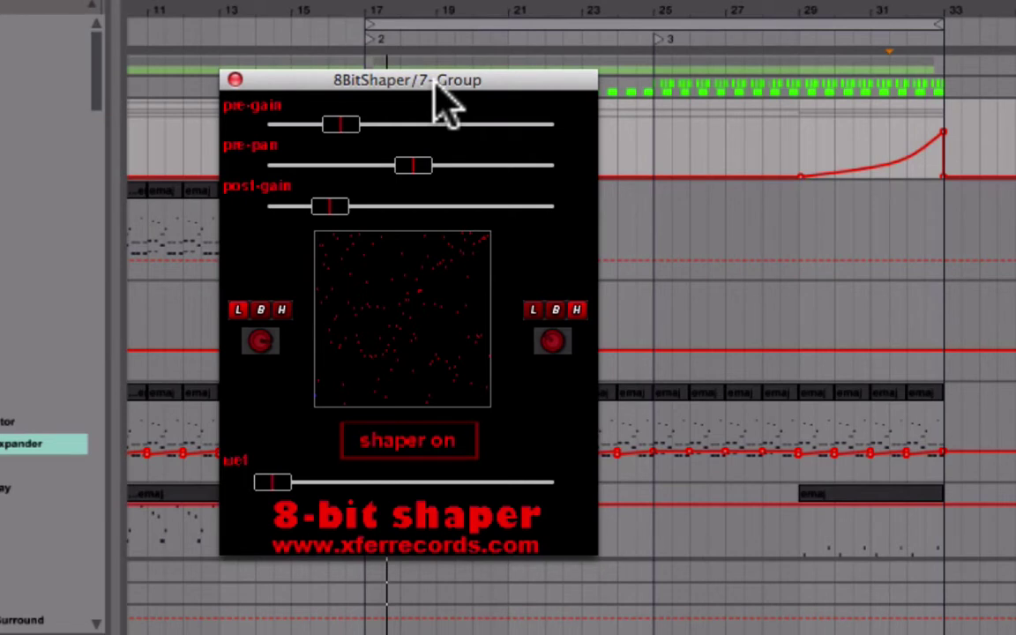
left_click_drag(436, 86, 495, 92)
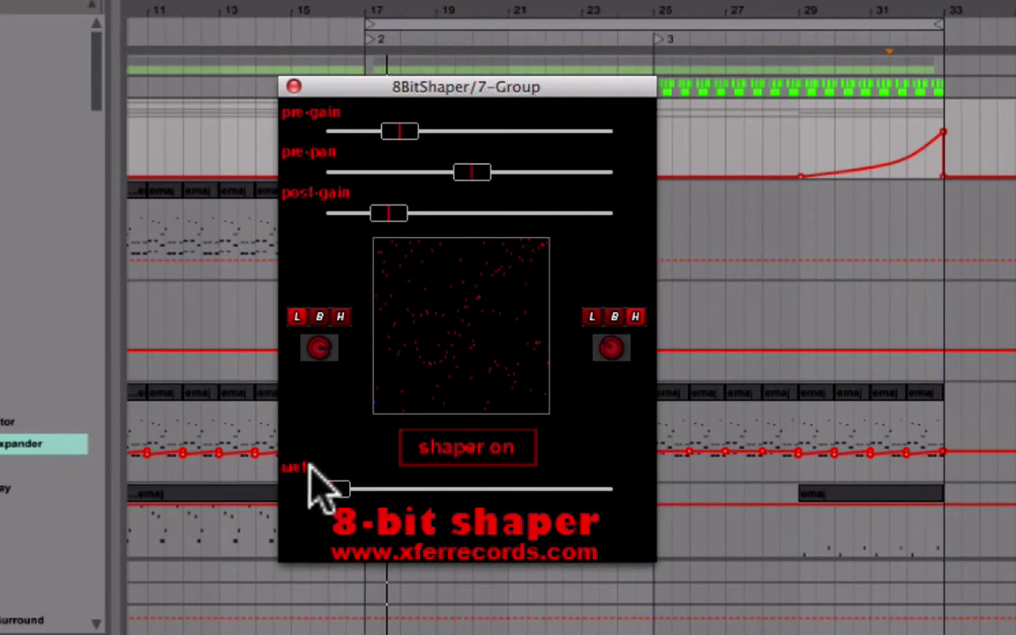
left_click(349, 540)
left_click_drag(346, 91, 416, 100)
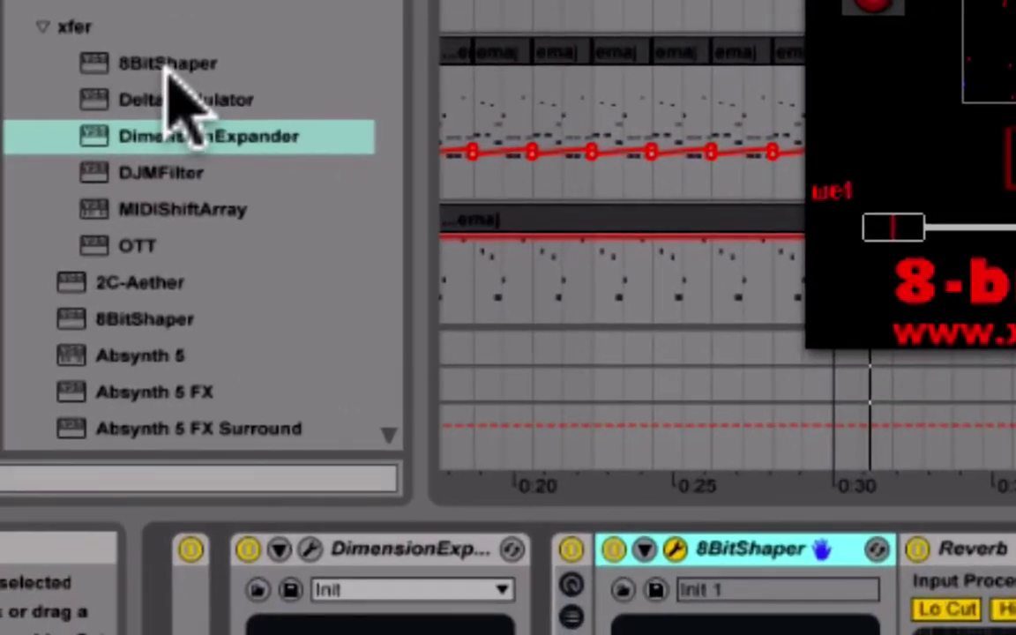
- Look through the xfer plug-ins 8BitShaper, DimensionExpander, MIDIShiftArray and DJMFilter in the browser
left_click(192, 67)
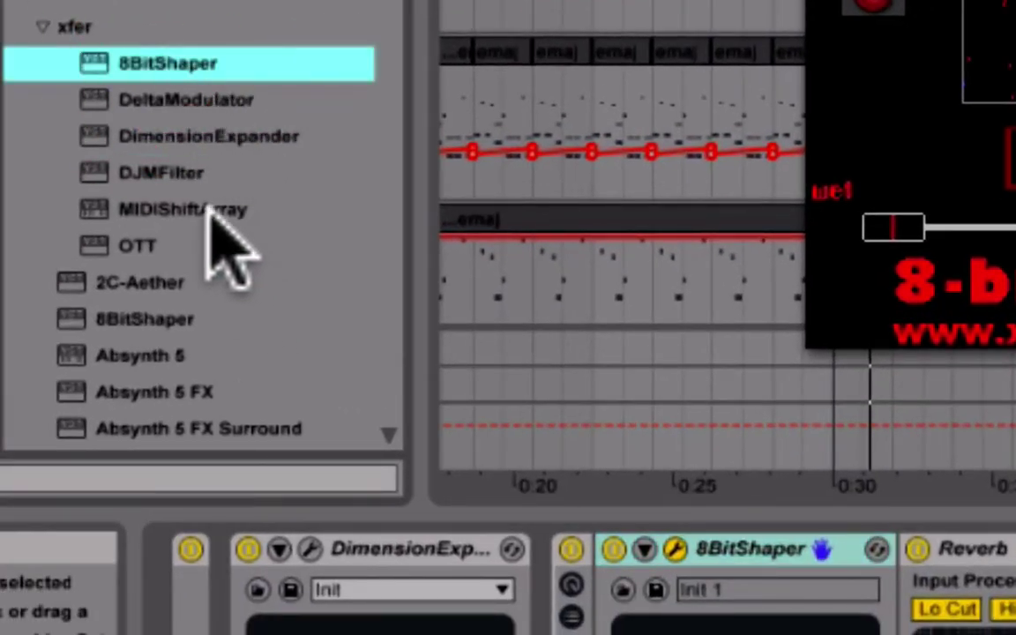
left_click(161, 139)
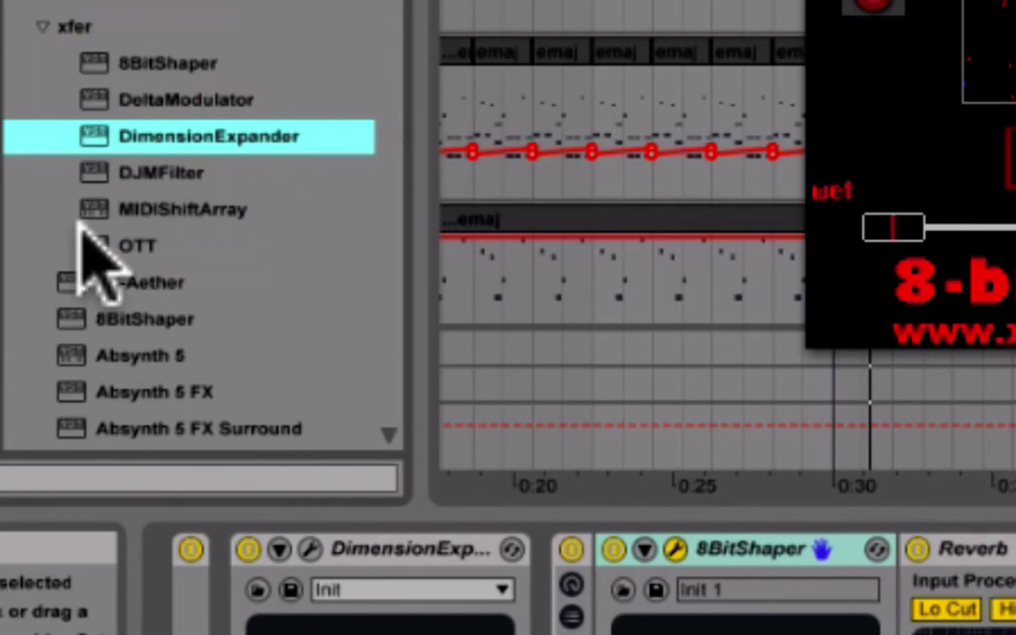
left_click(157, 210)
left_click(161, 171)
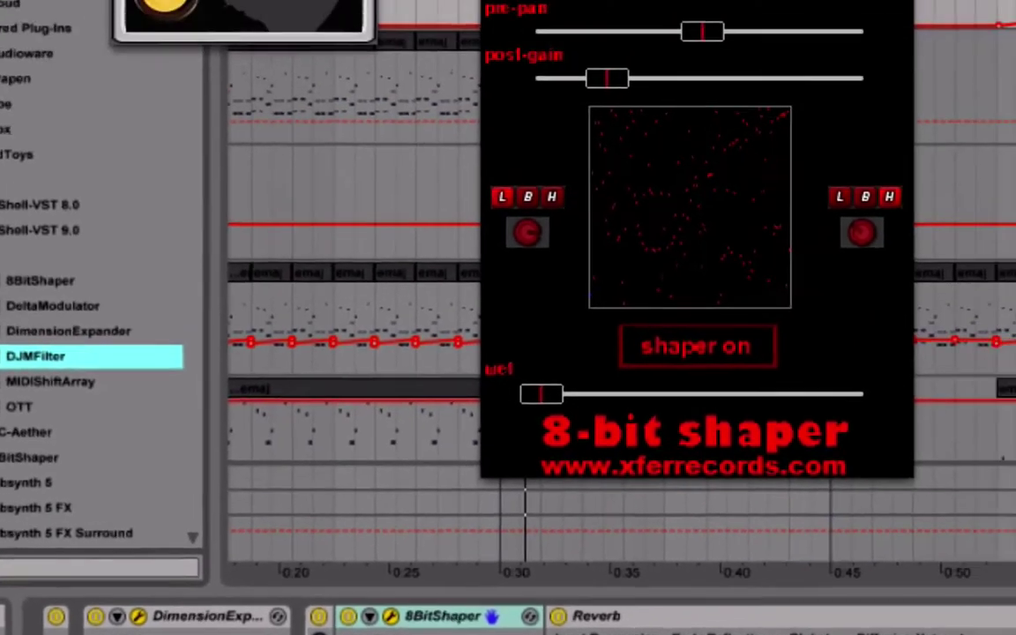
- Examine the DimensionExpander plug-in window of the 7 Group beside 8BitShaper and close it
left_click_drag(129, 38, 192, 222)
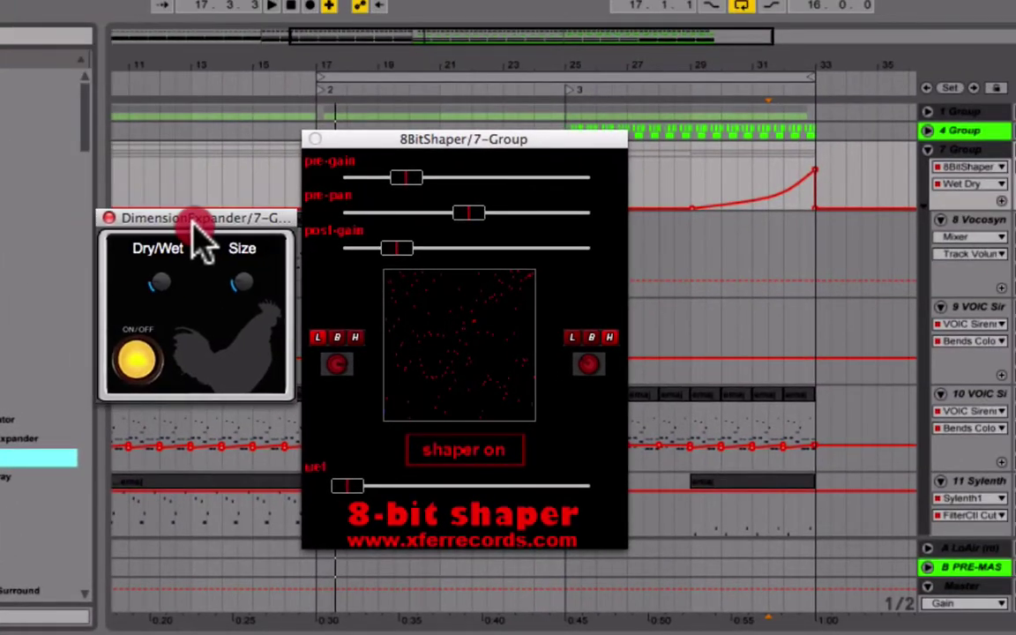
left_click(194, 223)
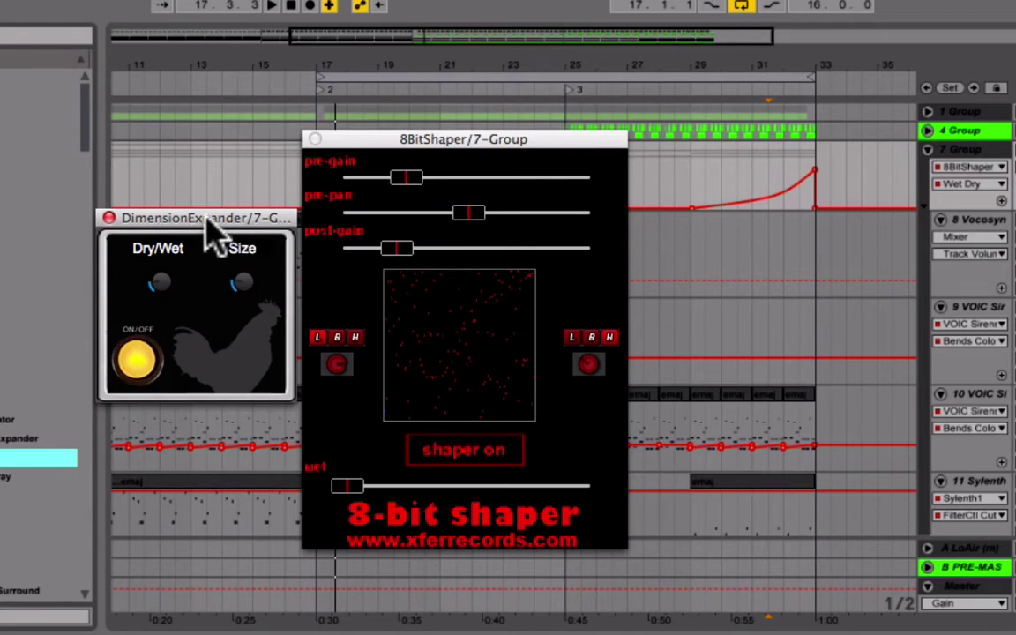
left_click_drag(201, 220, 228, 297)
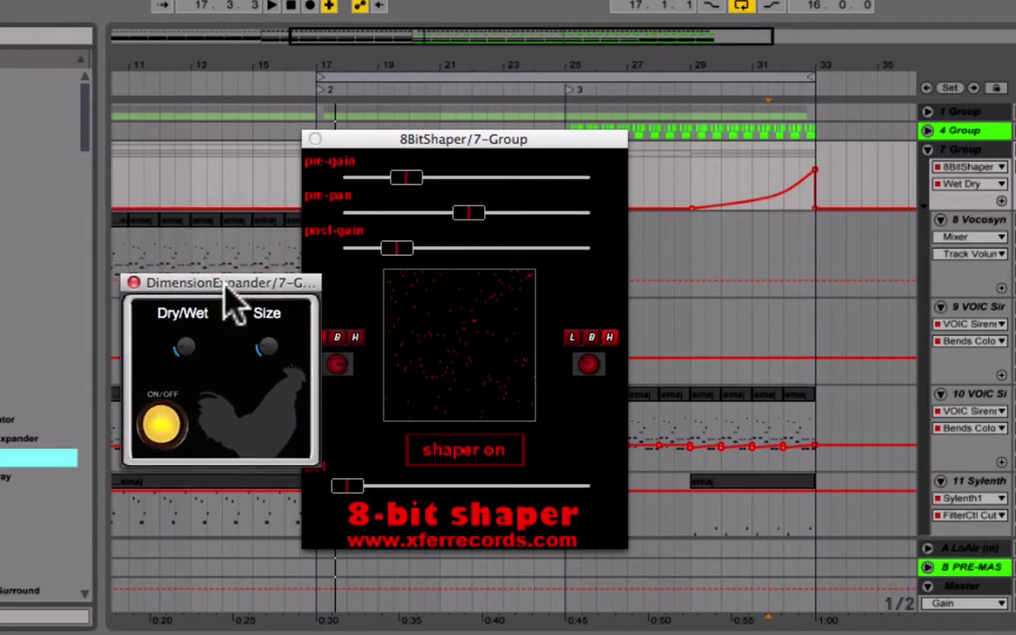
left_click(134, 283)
- Move the 8BitShaper window clear of the automation ramp and place the insert marker at several points along it to check the wet slider
left_click_drag(363, 138, 200, 150)
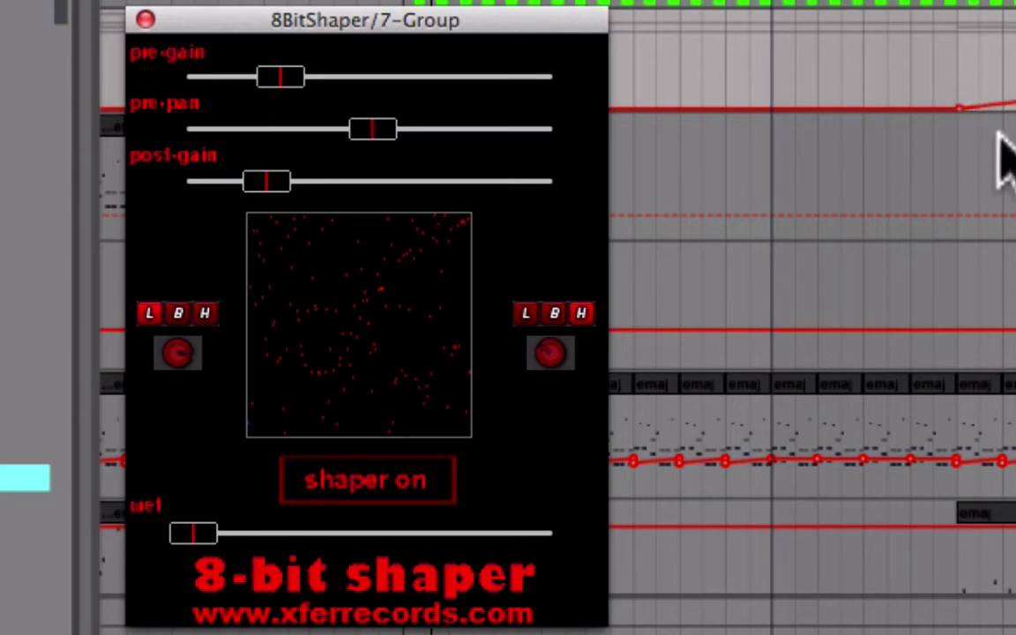
left_click(960, 75)
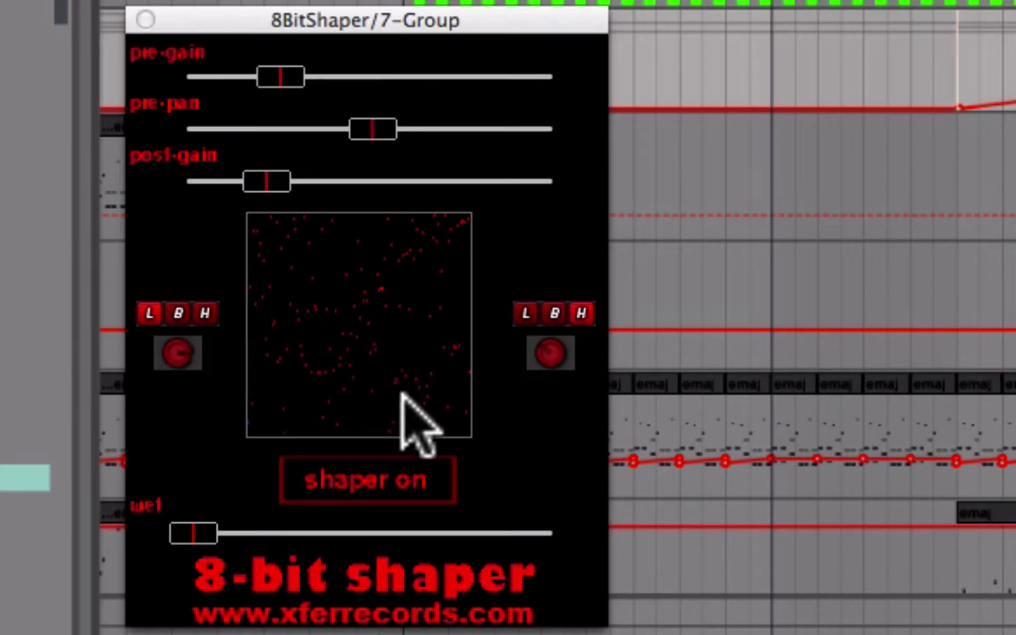
left_click_drag(420, 19, 492, 11)
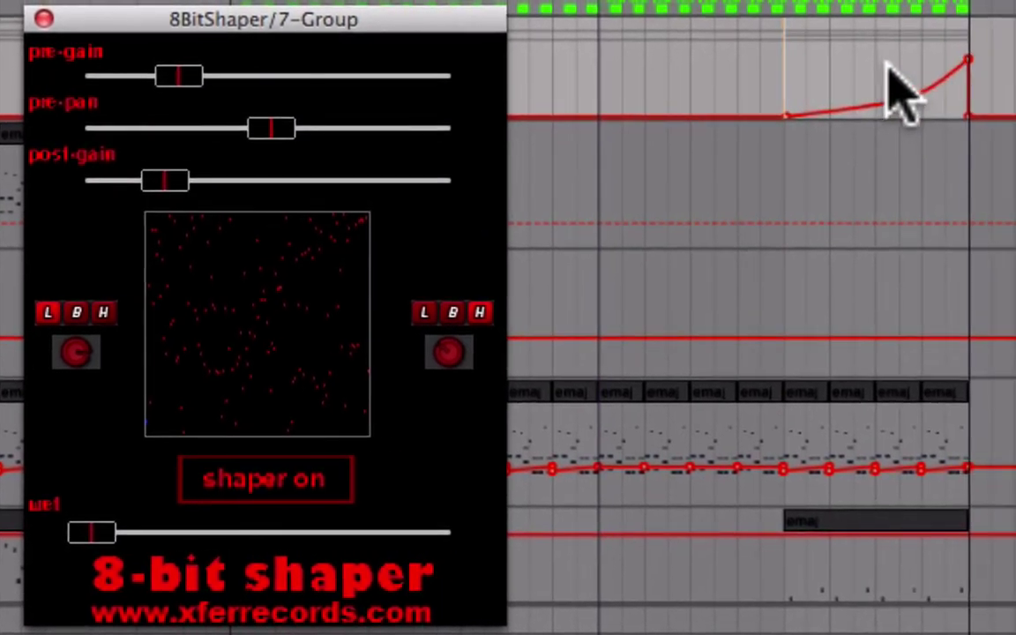
left_click(945, 67)
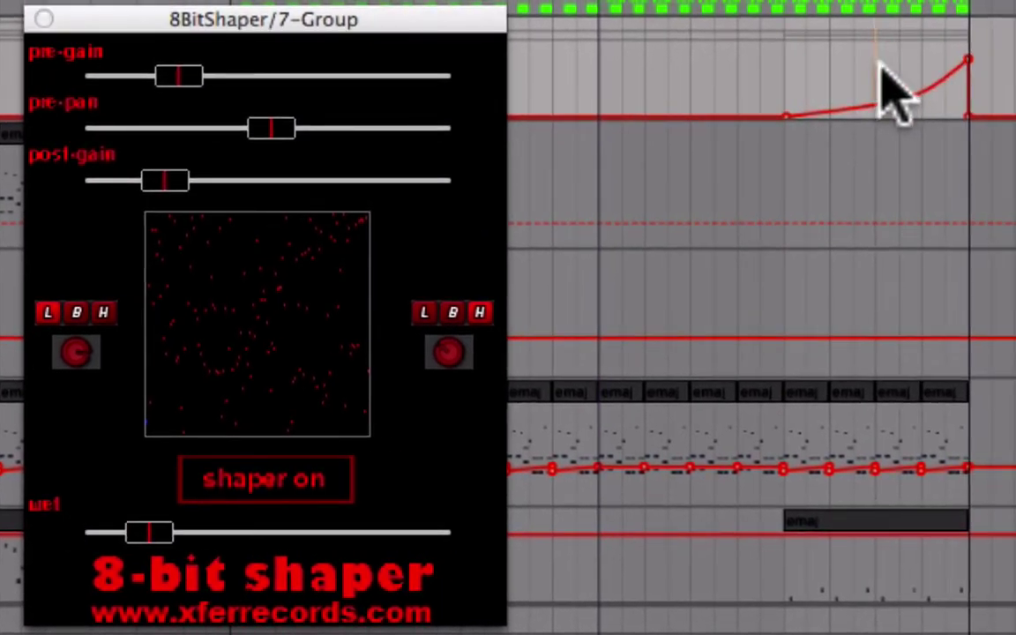
left_click(949, 59)
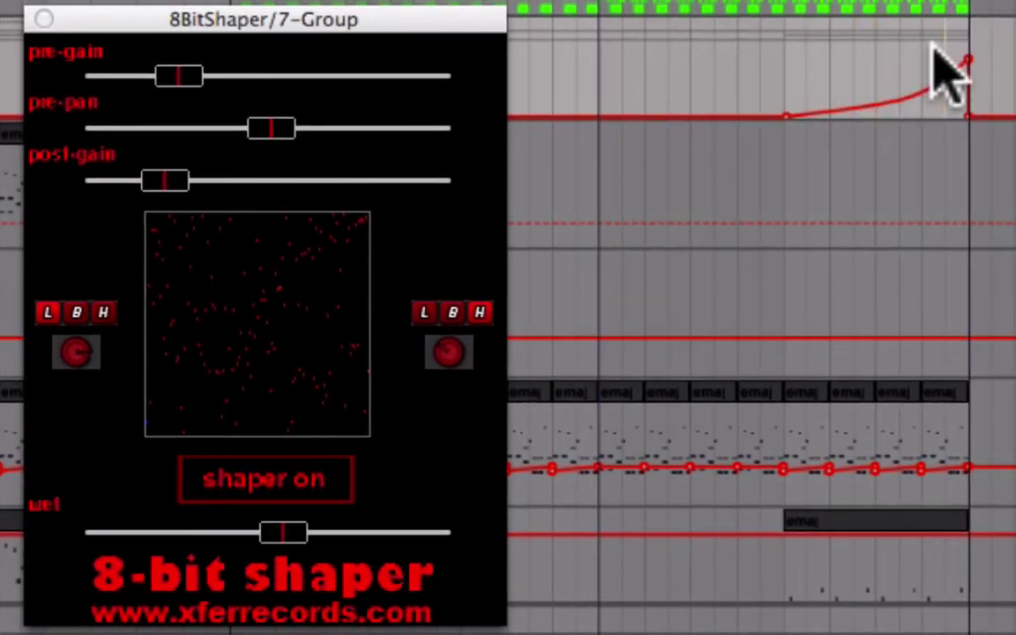
left_click(951, 27)
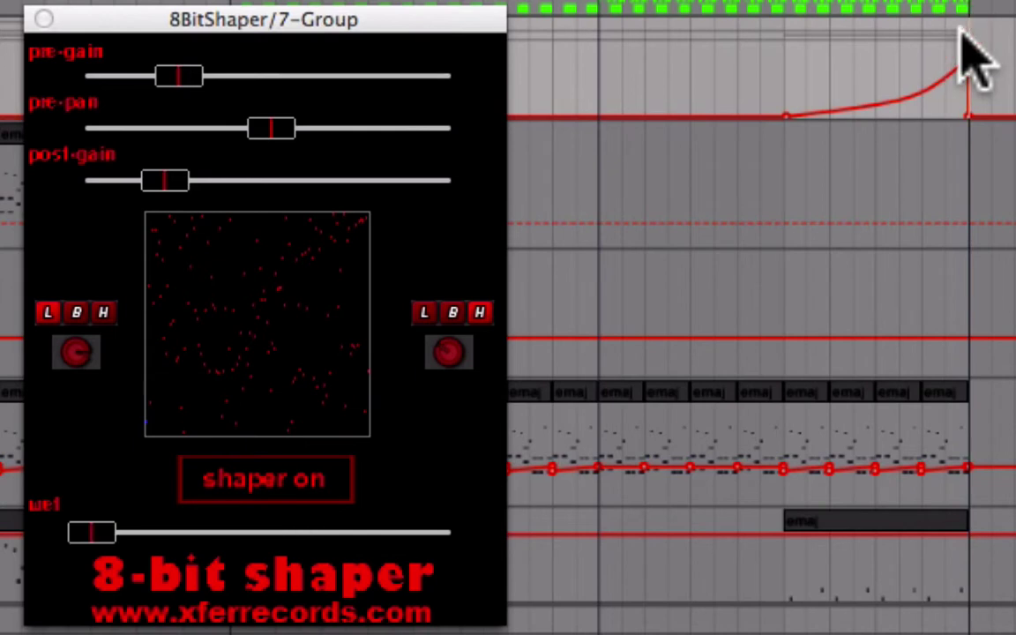
left_click(577, 48)
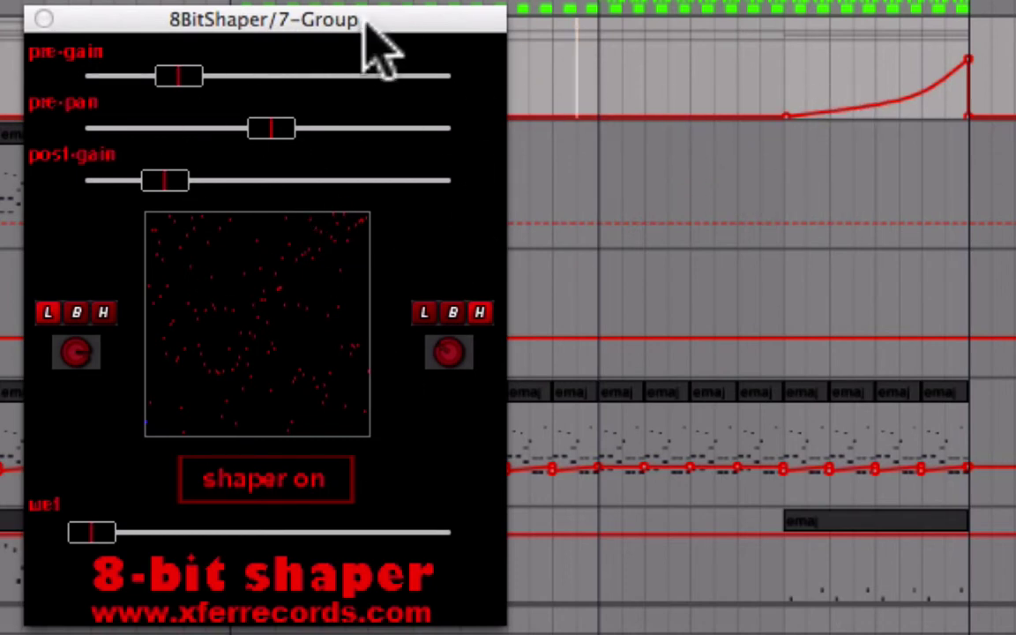
left_click_drag(395, 19, 278, 9)
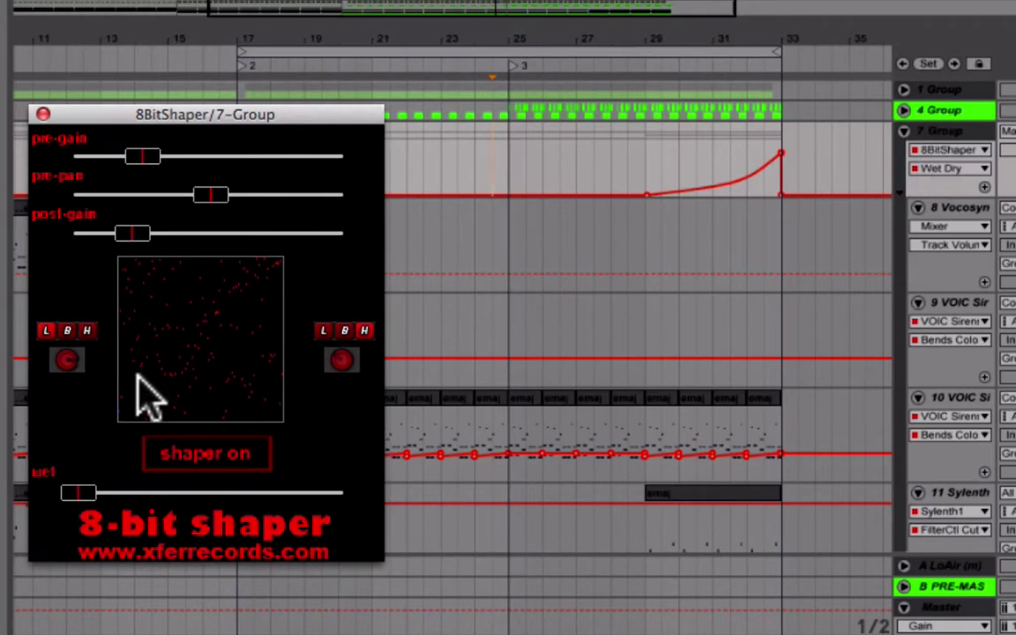
- Override the Wet Dry automation by nudging 8BitShaper's wet slider, and re-enable the automation
left_click_drag(79, 492, 81, 492)
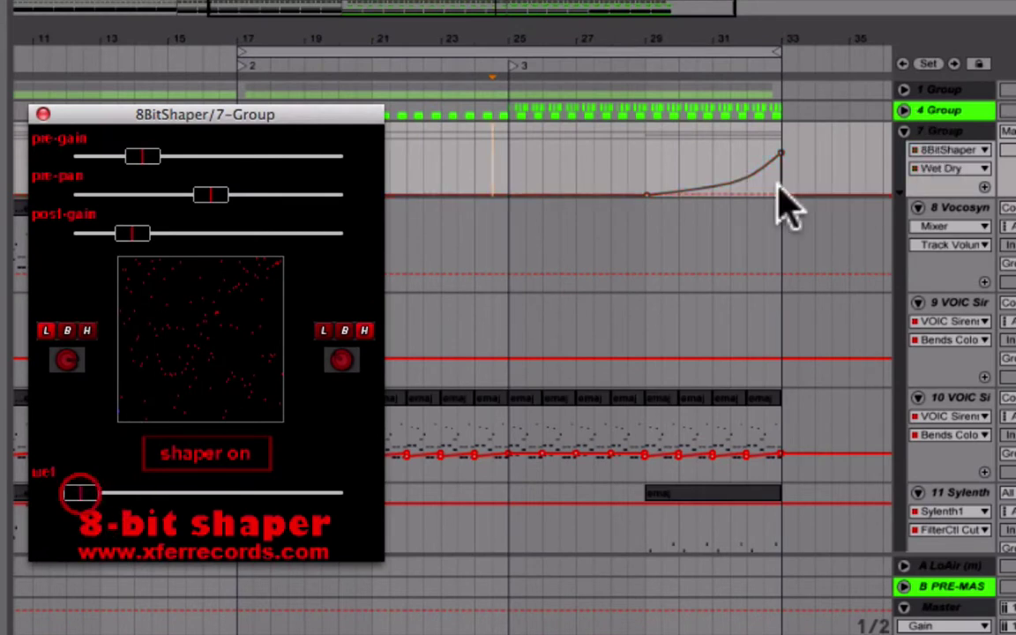
left_click(308, 3)
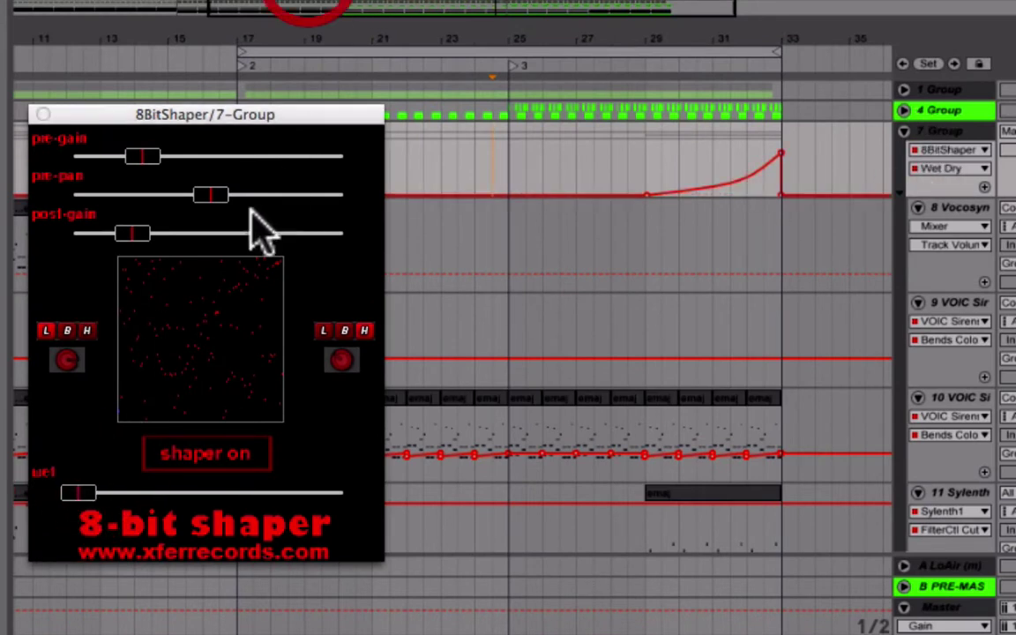
- Raise 8BitShaper's post-gain slightly, bring the Wet Dry lane back by nudging the wet slider, and re-enable its automation
left_click(136, 234)
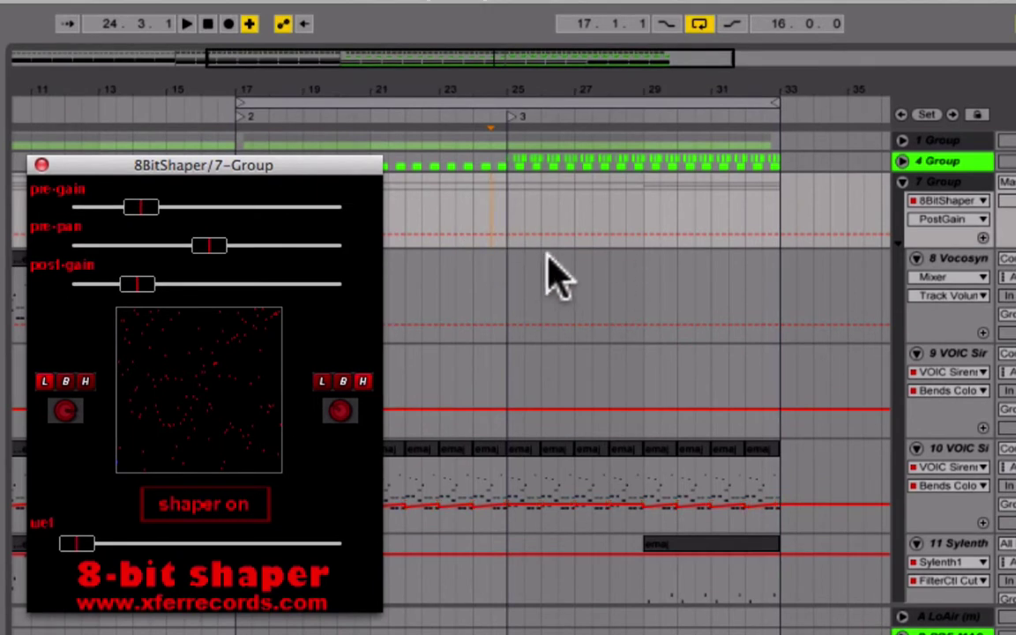
key("b")
left_click_drag(77, 543, 82, 544)
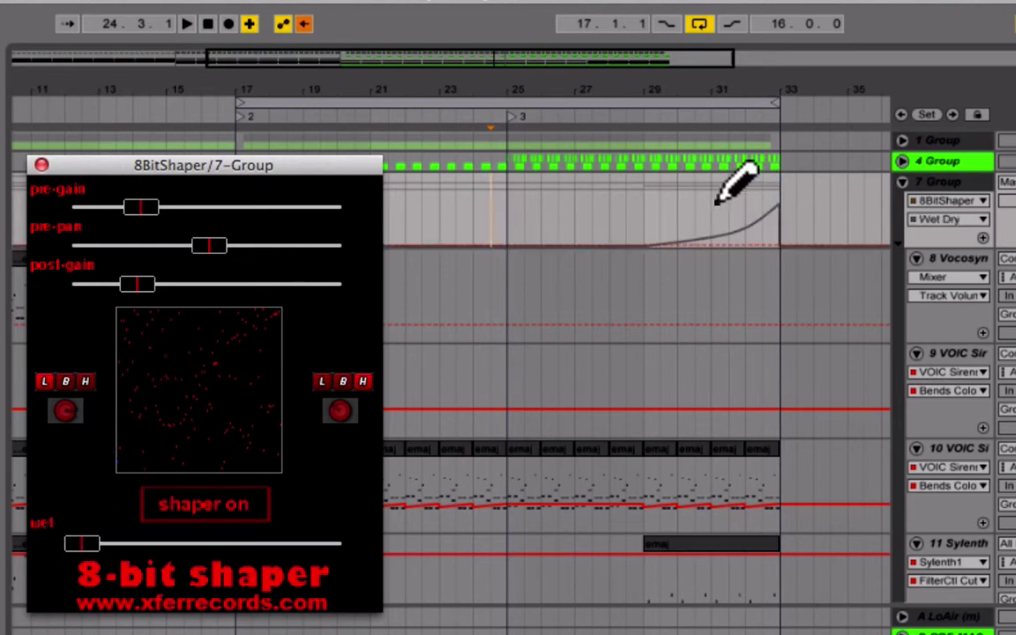
left_click(303, 24)
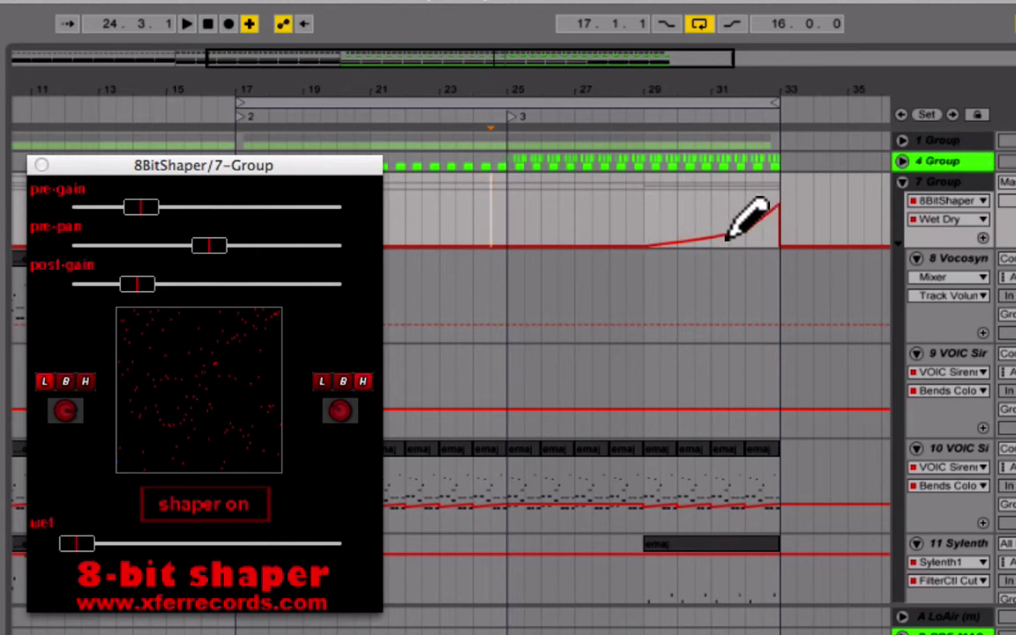
key("b")
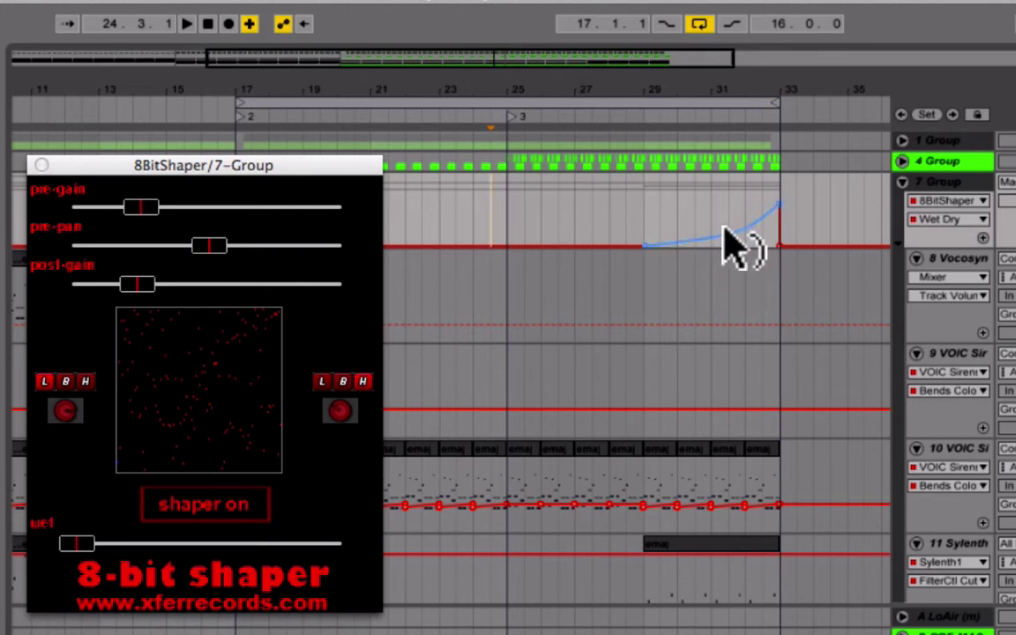
- Reset the Wet Dry ramp between bars 29 and 33 to a straight line and bend it back into an increasingly steep upward curve
left_click_drag(722, 227, 721, 234)
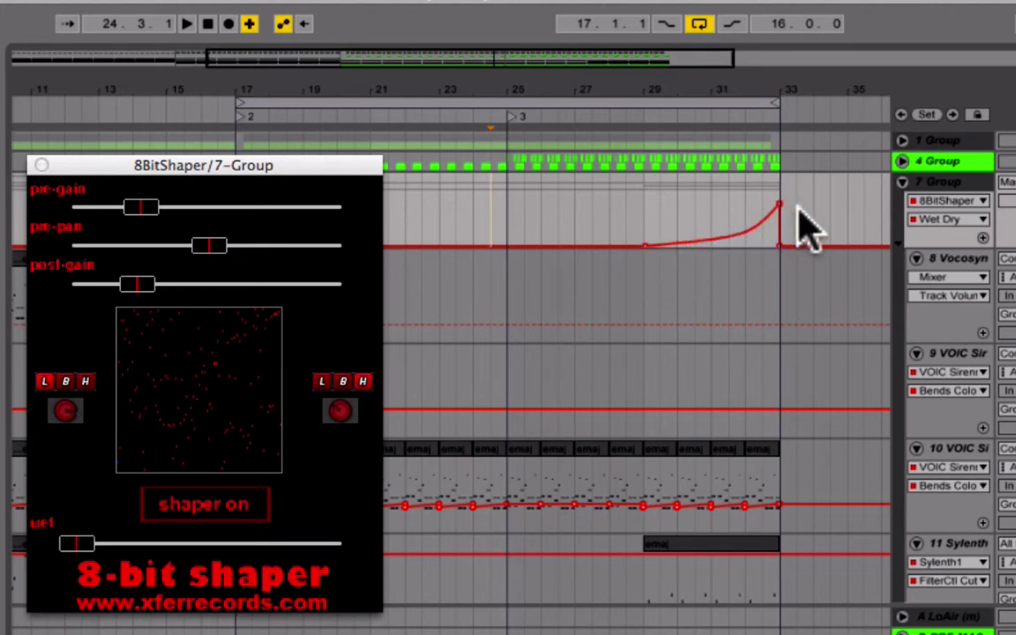
double_click(722, 244)
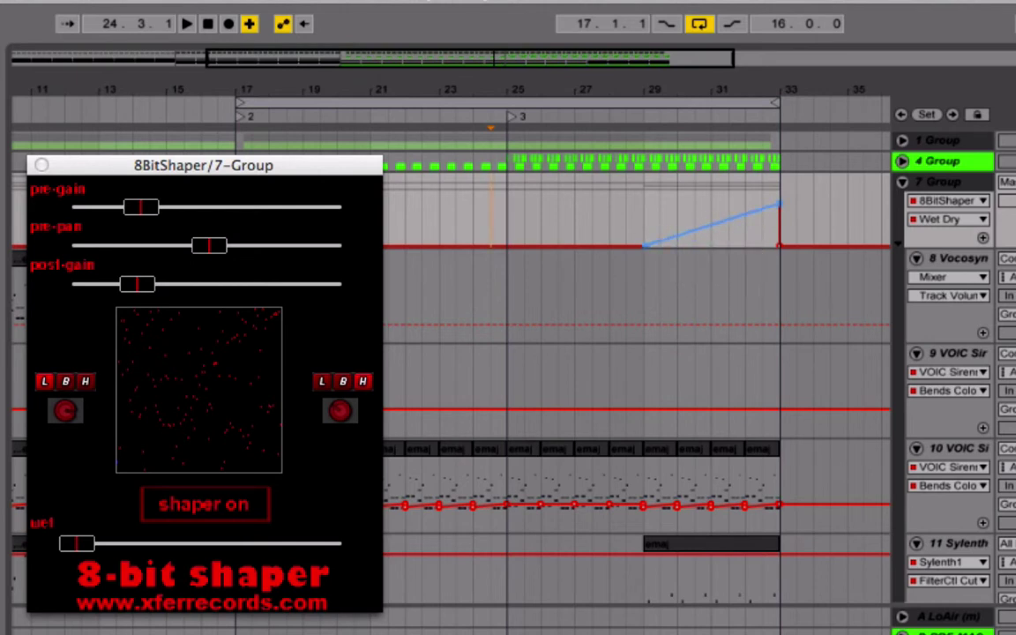
left_click_drag(706, 231, 705, 239)
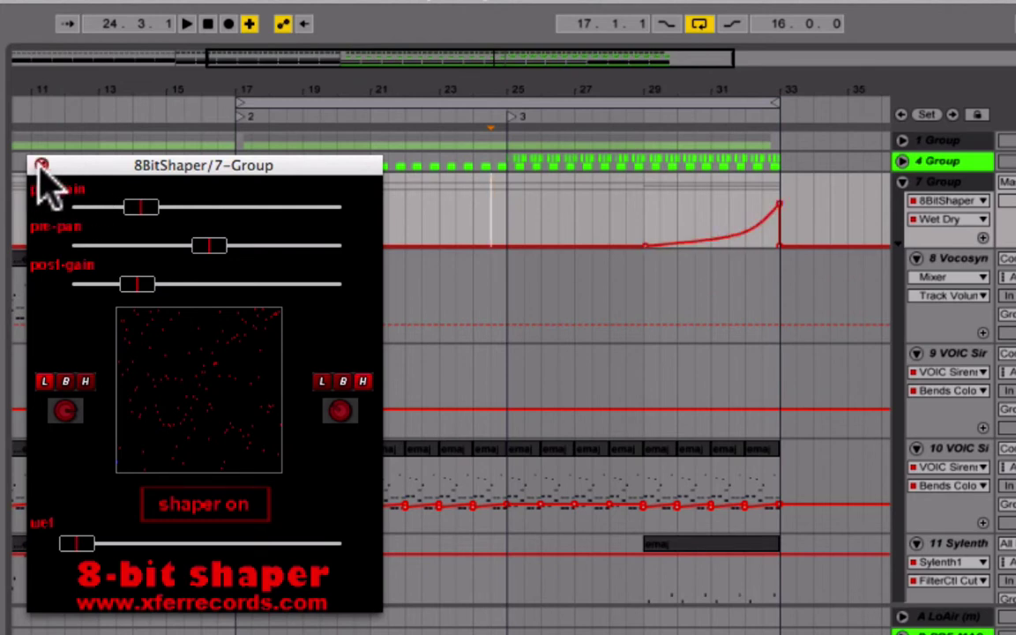
- Close the 8BitShaper window and raise the Reverb's input filter frequency to 2.53 kHz
left_click(41, 165)
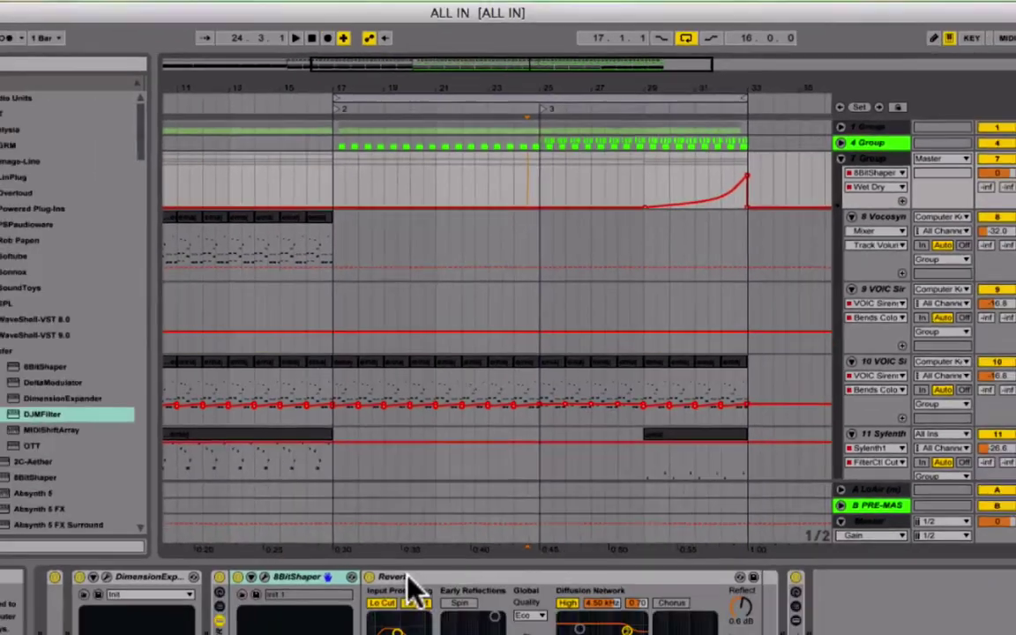
left_click(446, 484)
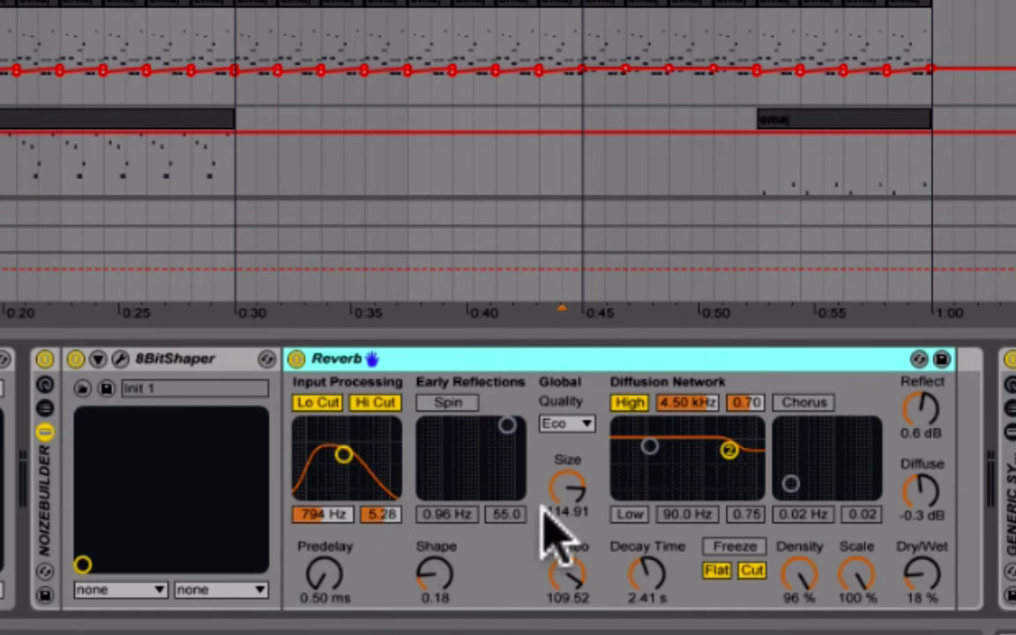
left_click_drag(344, 453, 361, 454)
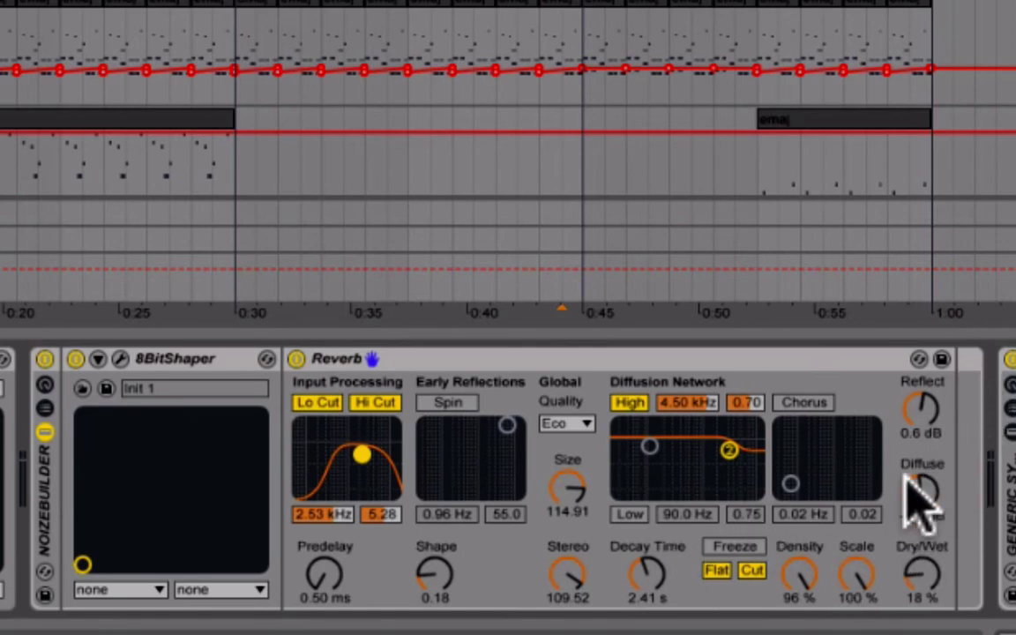
left_click(549, 358)
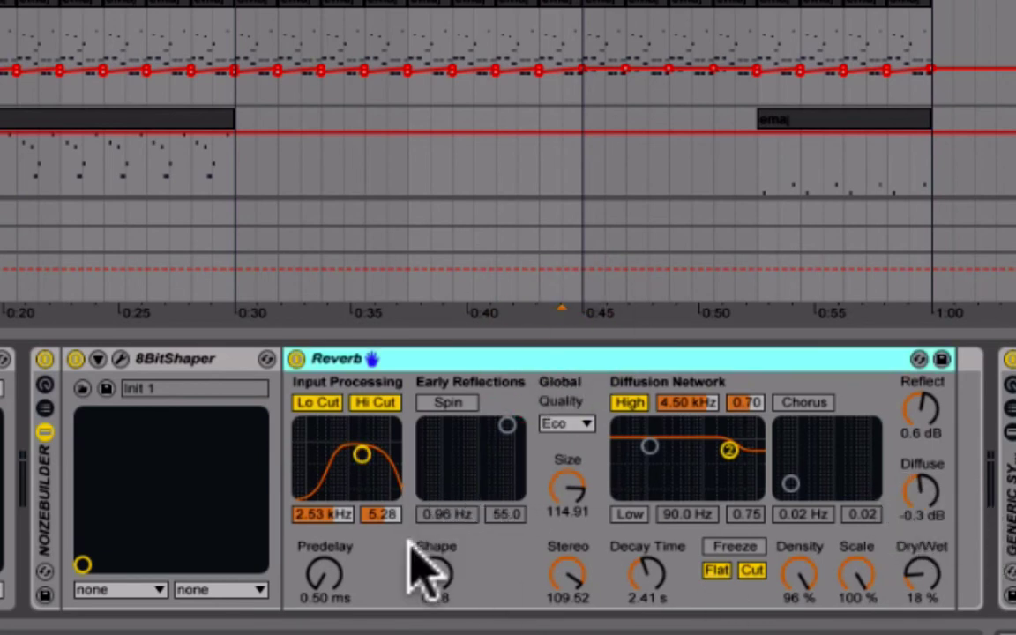
left_click(328, 576)
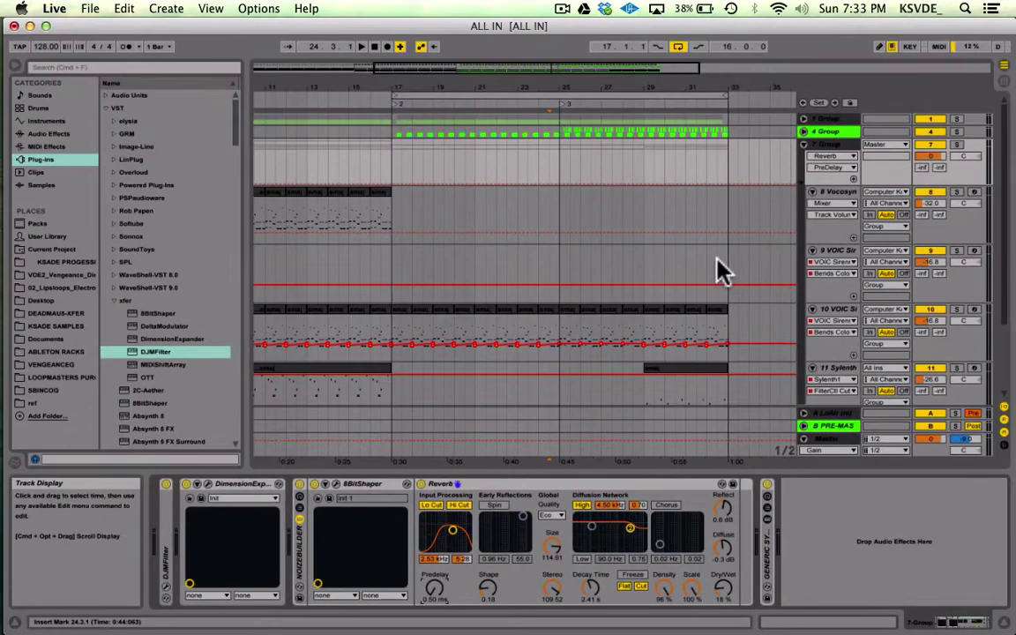
- Show the NOIZEBUILDER 8BitShaper Wet Dry automation on the 7 Group track again and select the 8BitShaper device
left_click(717, 261)
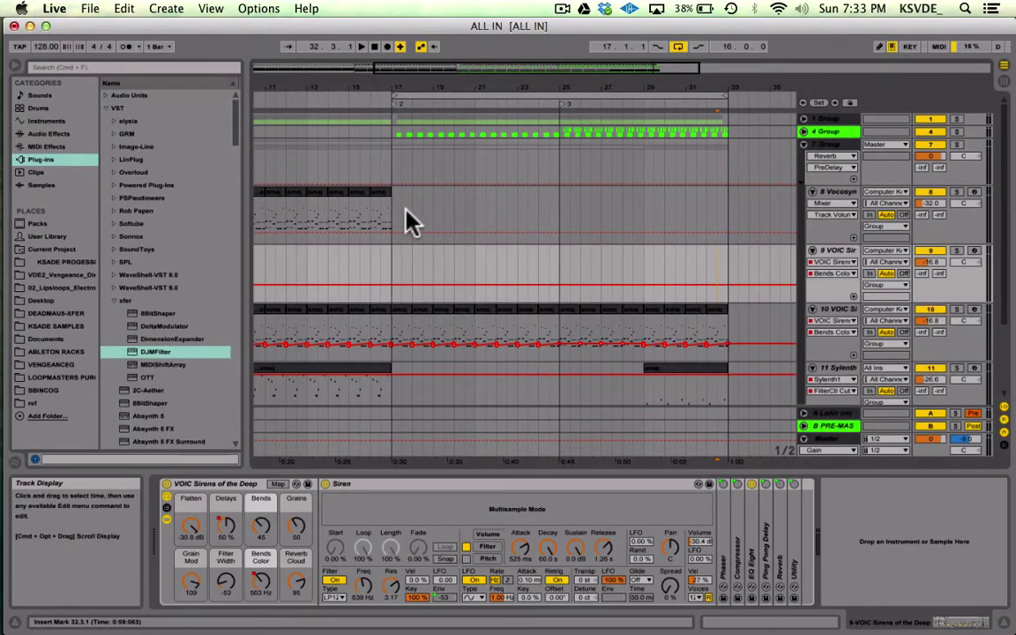
left_click(833, 161)
left_click(832, 157)
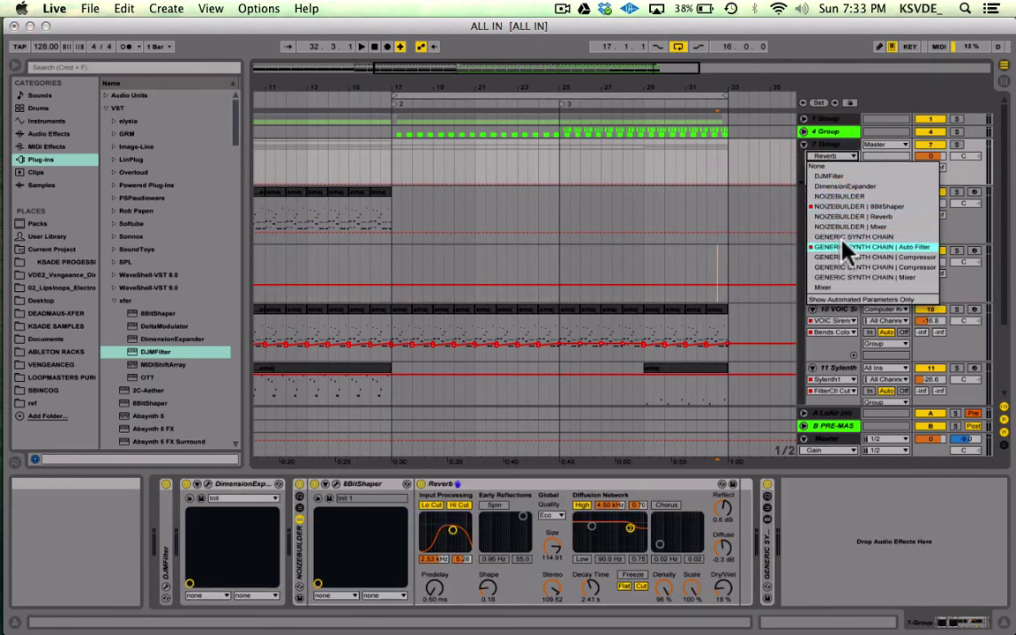
left_click(854, 207)
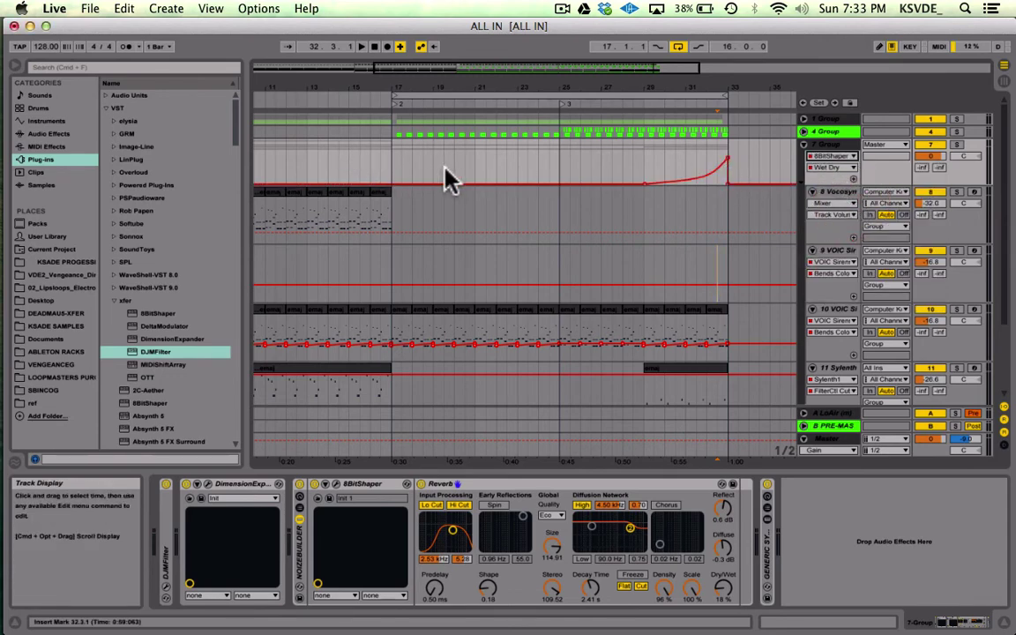
left_click(366, 485)
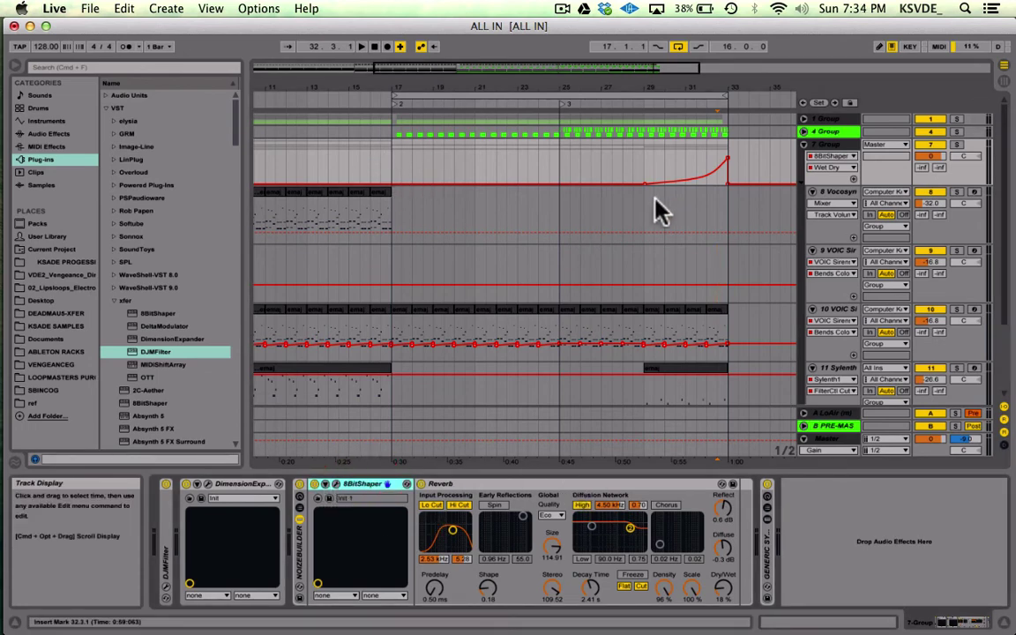
- Place the insert marker at bar 32 on the 7 Group track and play the looped section briefly
left_click(715, 153)
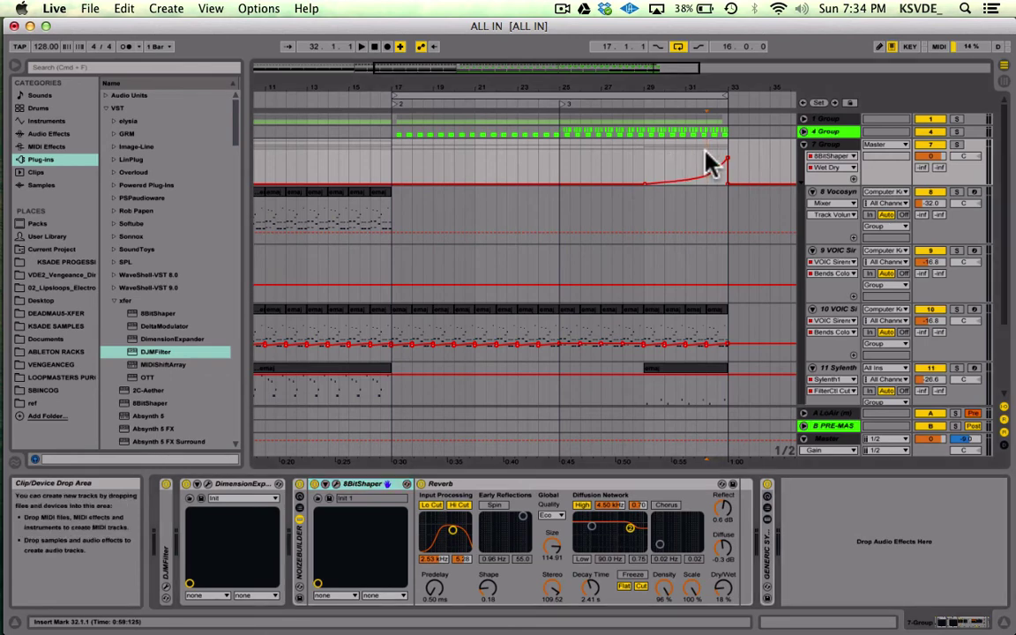
key("space")
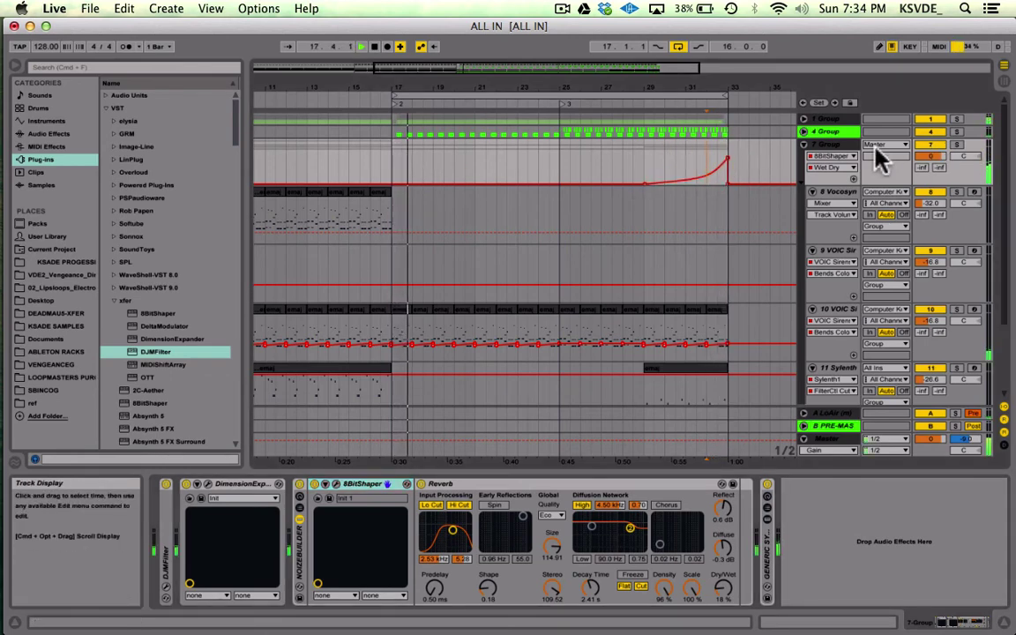
key("space")
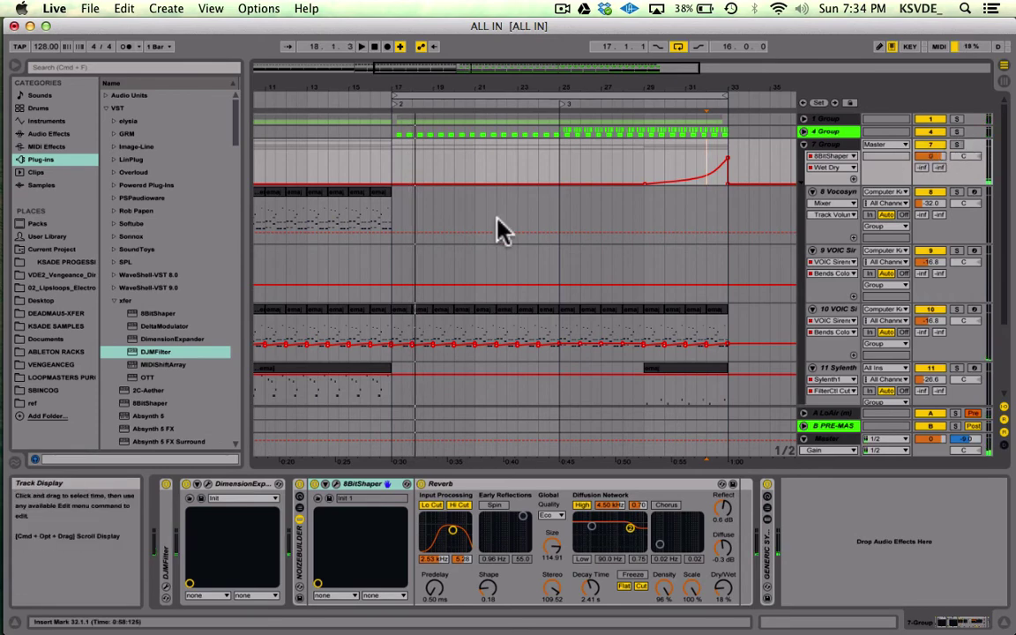
- Bypass the Reverb, play the looped section briefly to hear it without the effect, and switch the Reverb back on
left_click(420, 483)
left_click(706, 157)
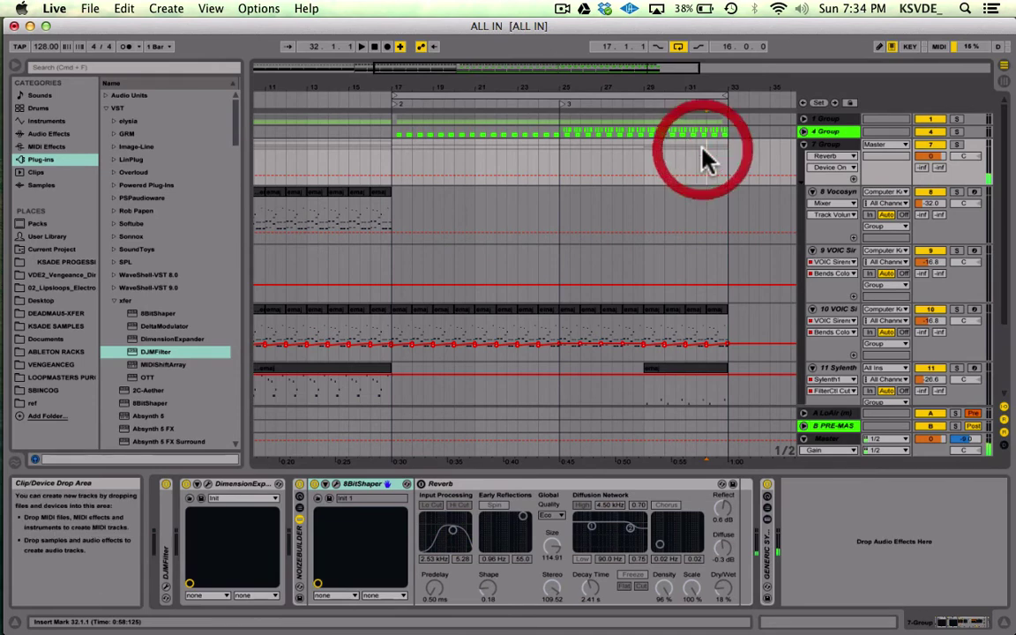
key("space")
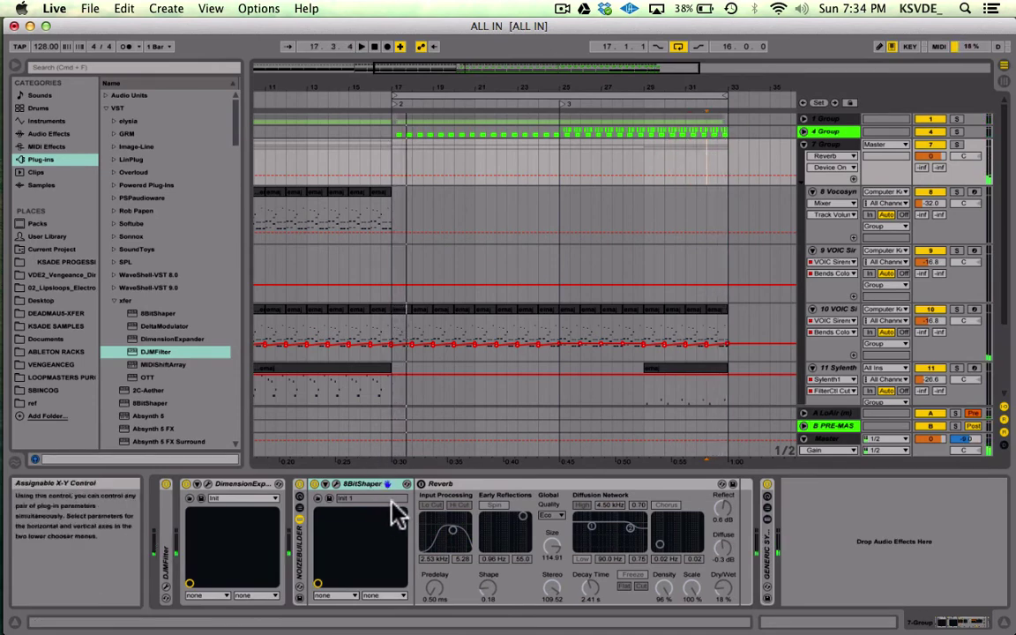
left_click(421, 483)
- With the 8BitShaper window open for comparison, find Erosion among the built-in audio effects and view its presets
left_click(337, 486)
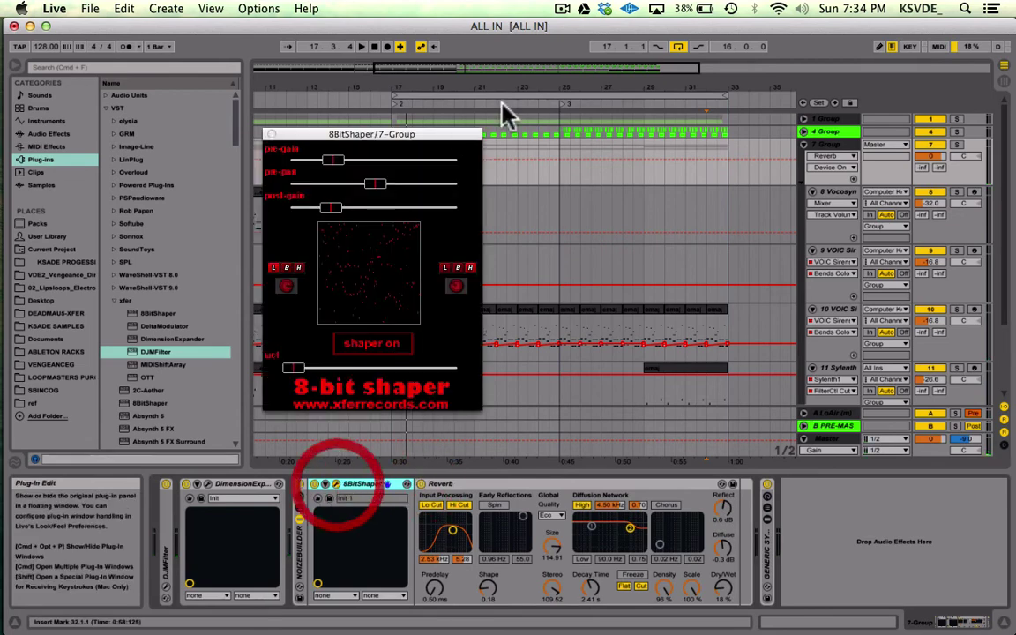
left_click_drag(370, 126, 513, 159)
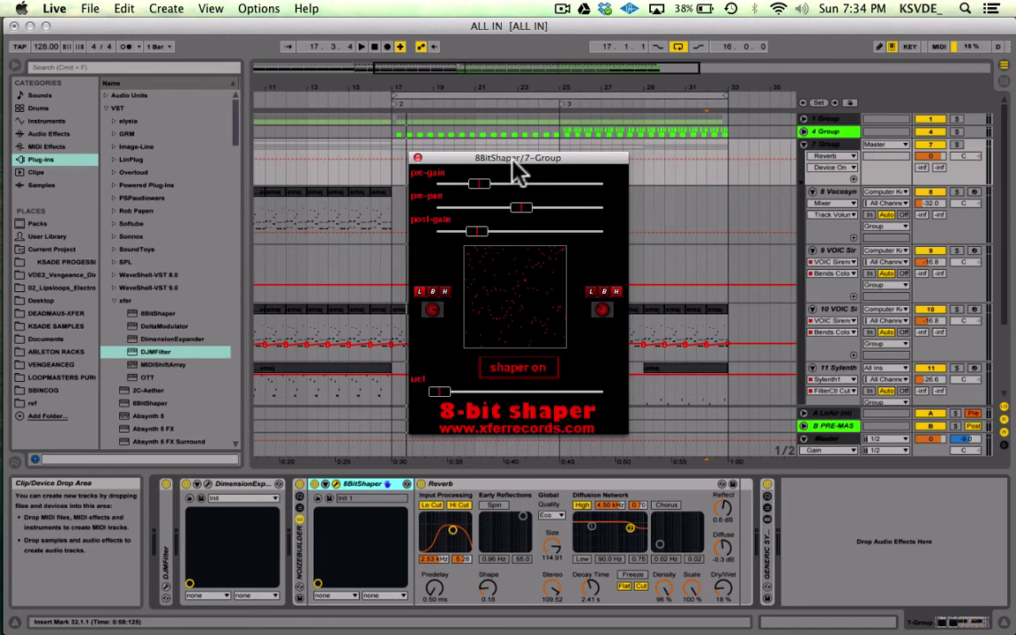
left_click(46, 133)
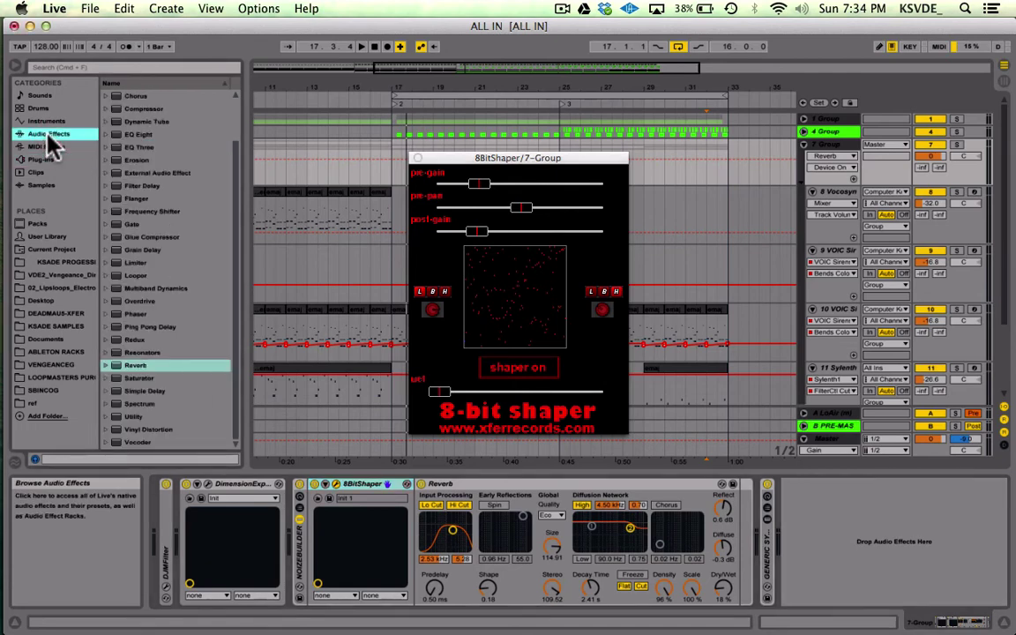
scroll(129, 265, "up", 2)
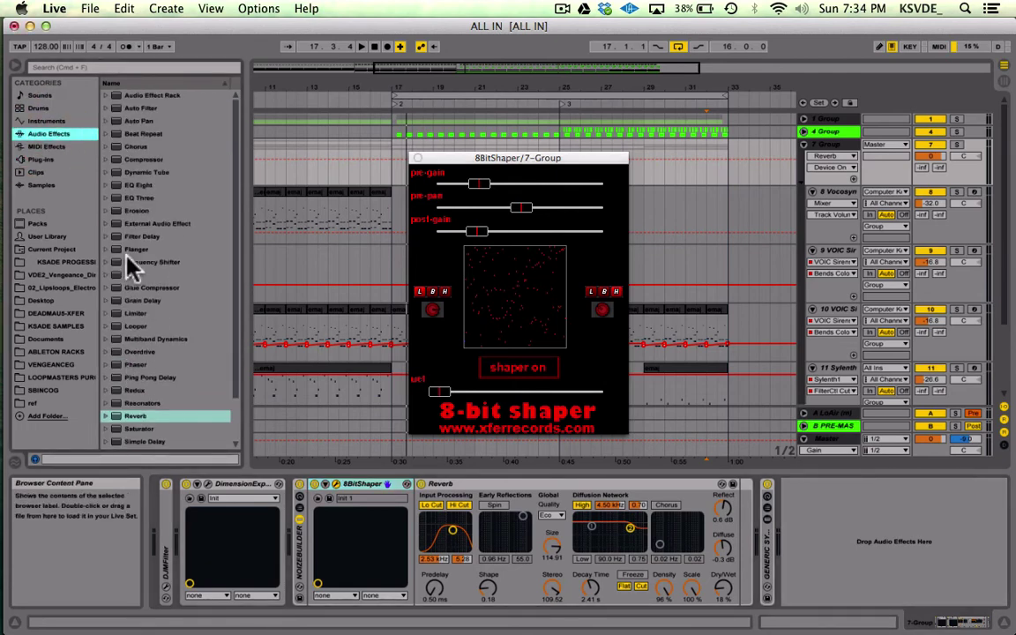
left_click(122, 211)
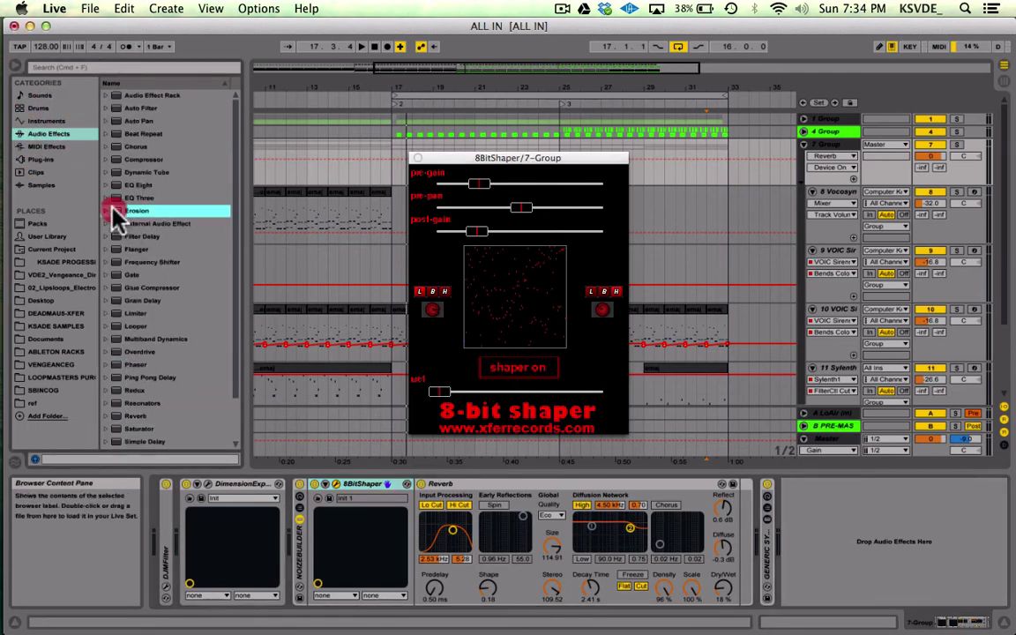
left_click(107, 211)
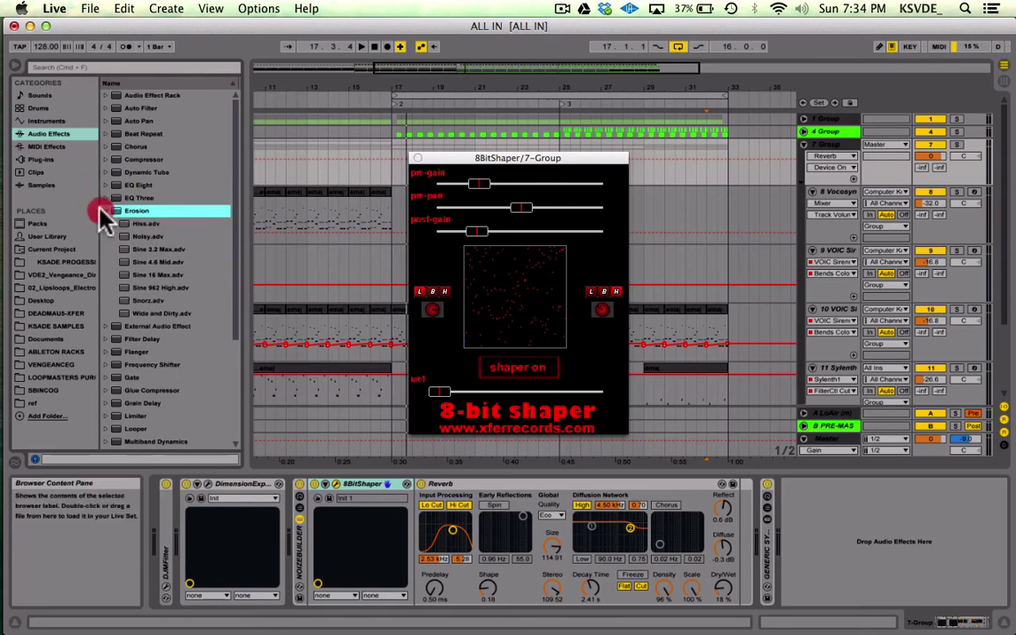
left_click(103, 210)
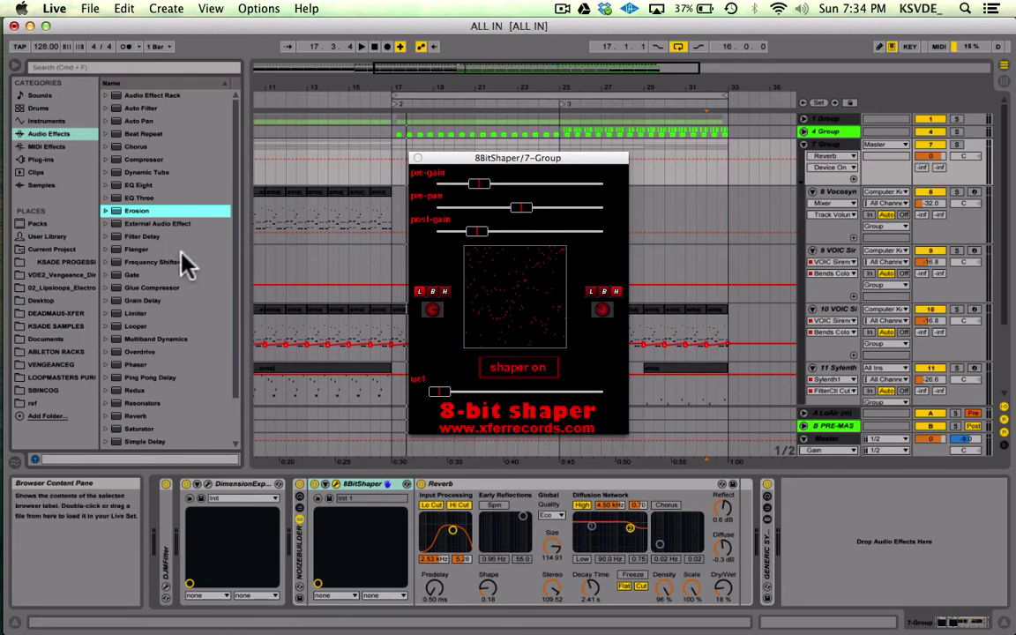
left_click(416, 158)
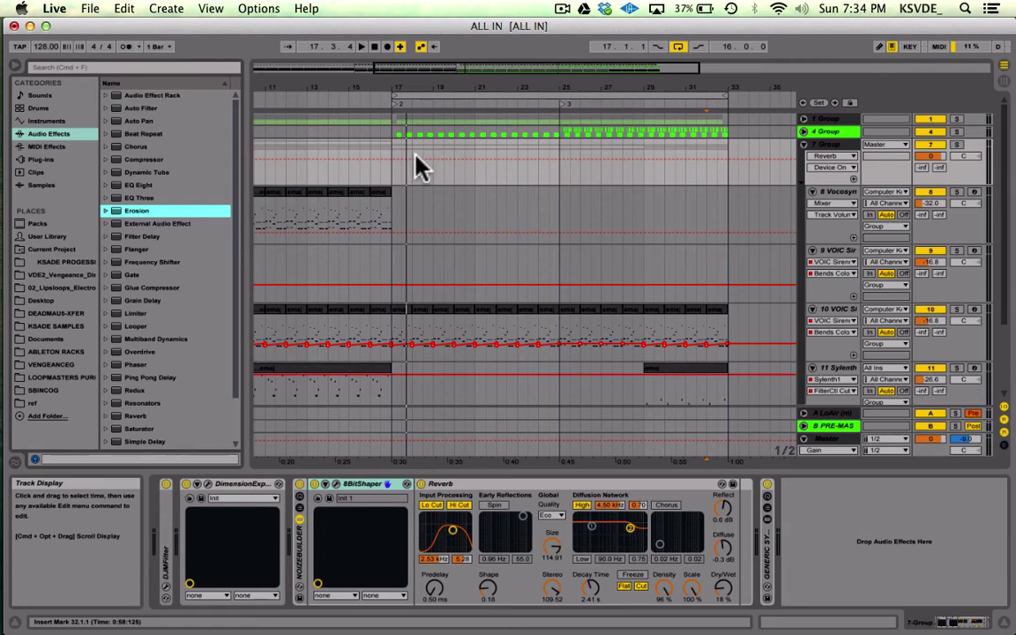
- Look over the tracks inside the 7 Group across the build-up between bars 17 and 33
scroll(684, 291, "down", 3)
scroll(691, 332, "up", 3)
scroll(688, 332, "right", 1)
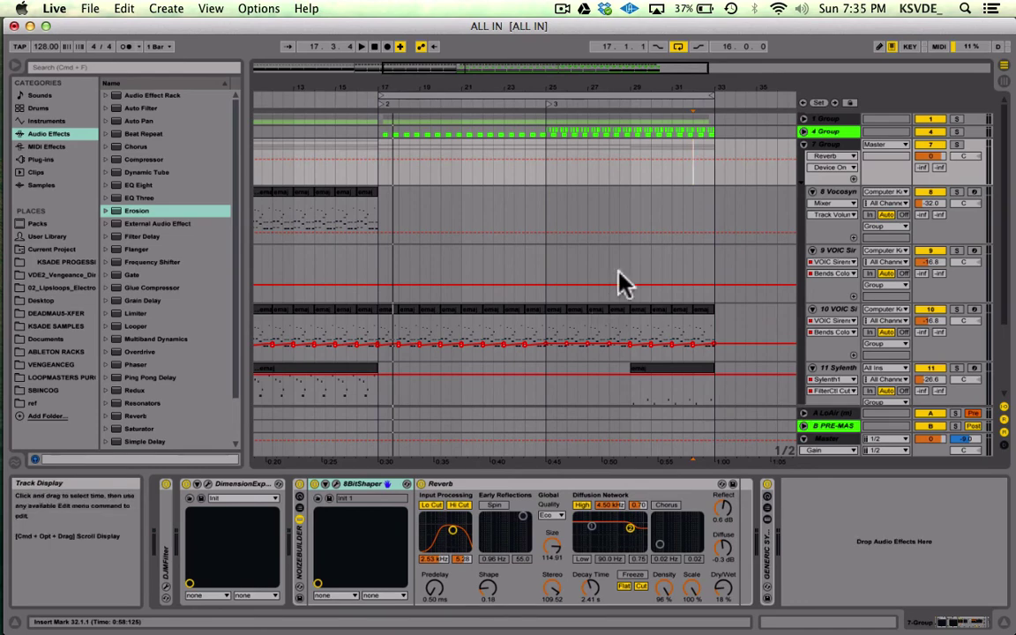
left_click(649, 210)
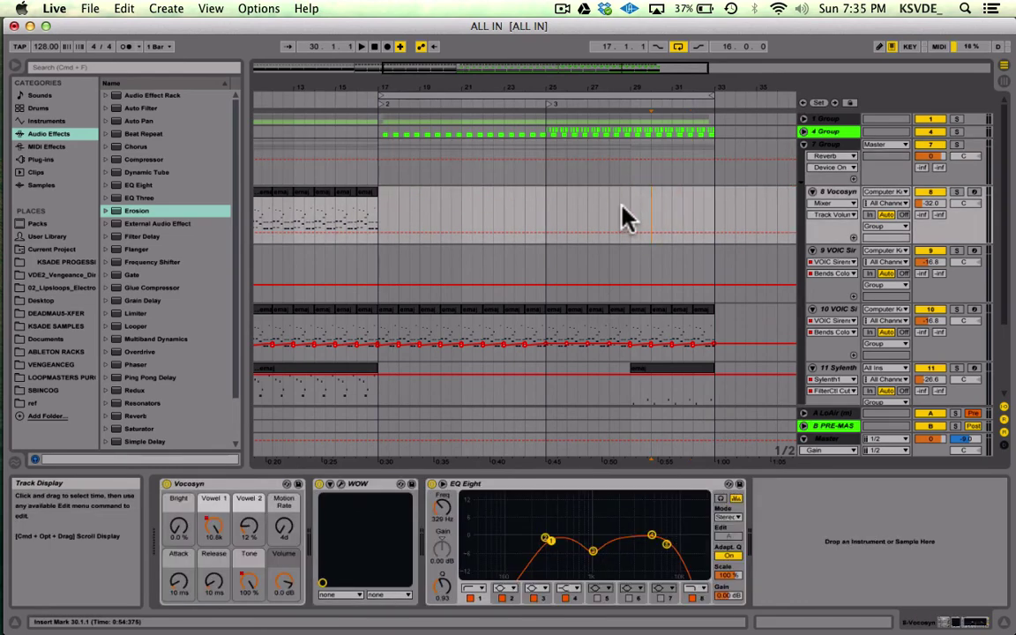
left_click(641, 214)
left_click(631, 211)
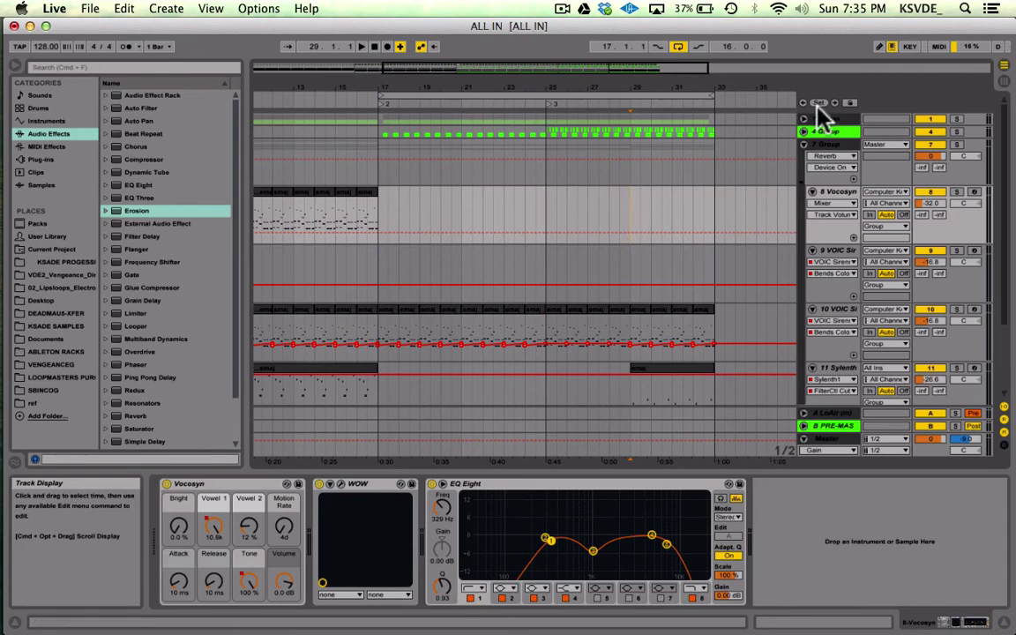
left_click(827, 144)
scroll(591, 311, "down", 2)
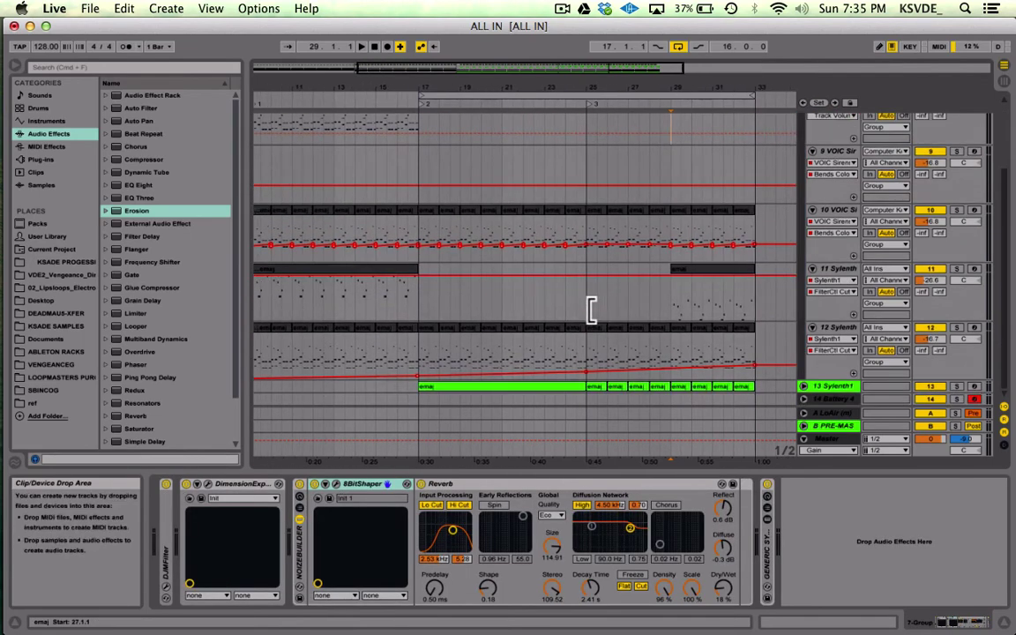
scroll(684, 291, "up", 3)
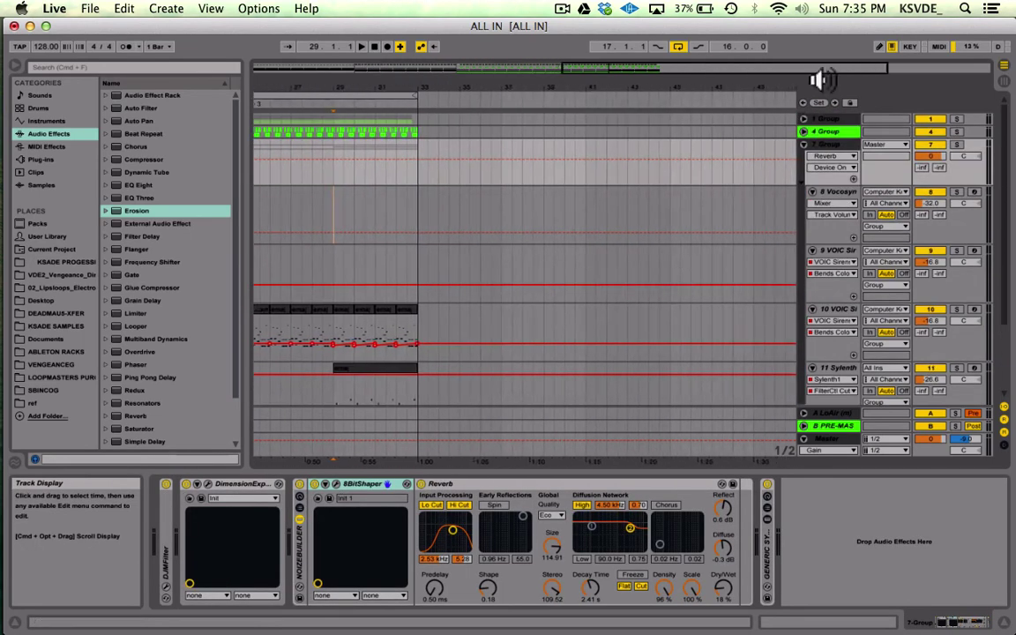
scroll(494, 243, "down", 5)
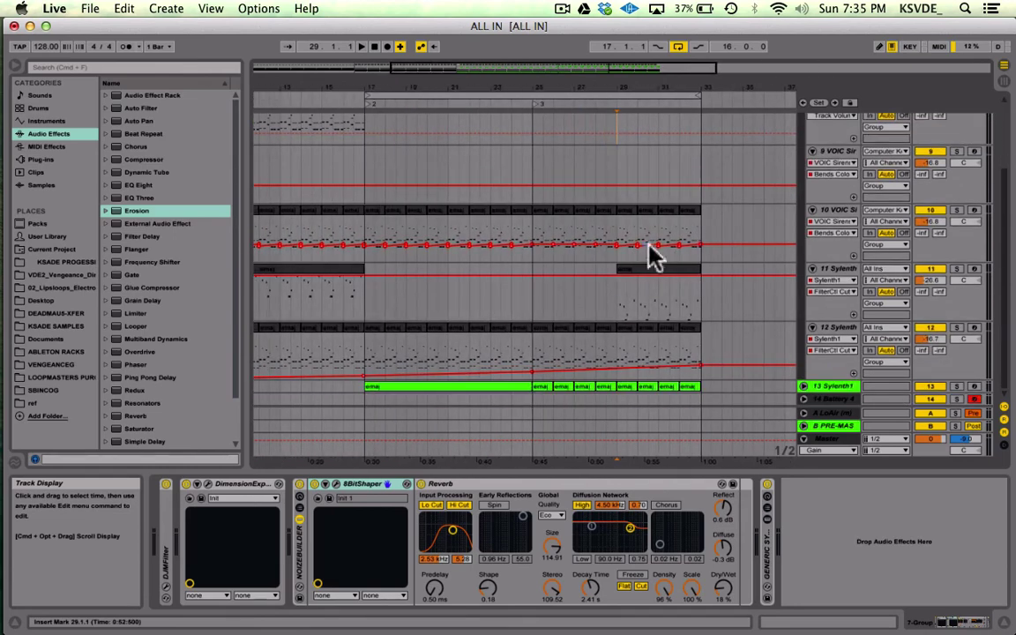
scroll(653, 260, "up", 5)
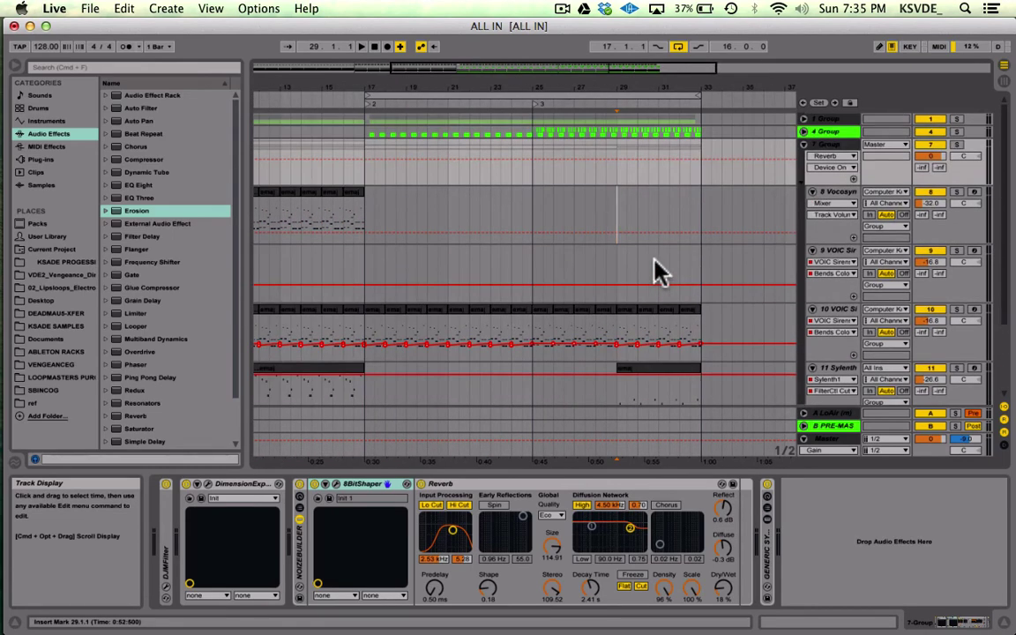
scroll(657, 269, "left", 2)
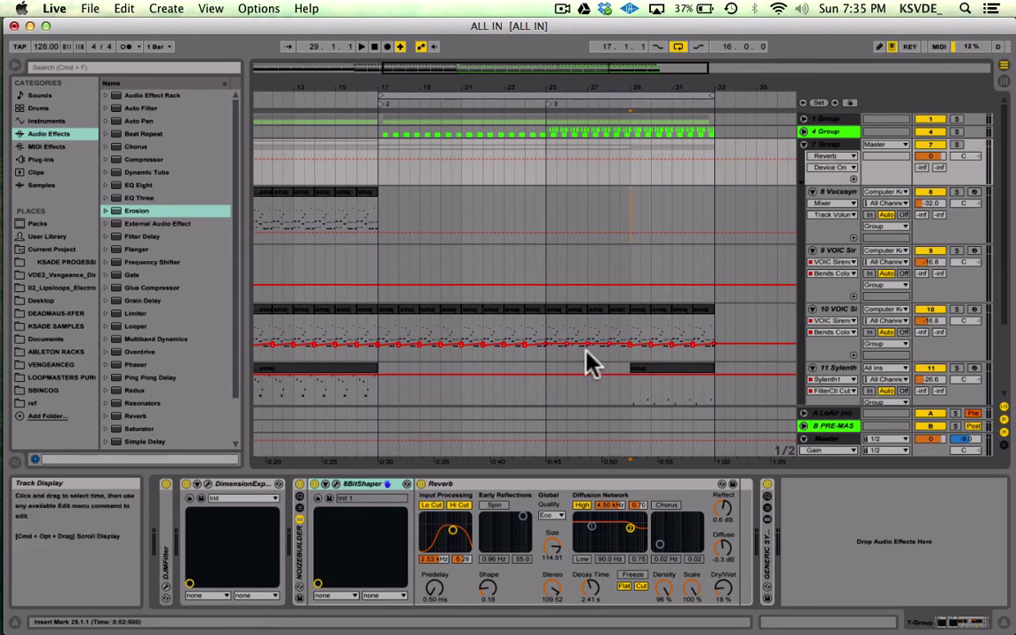
scroll(585, 358, "down", 5)
scroll(585, 358, "up", 5)
scroll(585, 358, "left", 10)
scroll(585, 358, "right", 3)
scroll(585, 358, "right", 10)
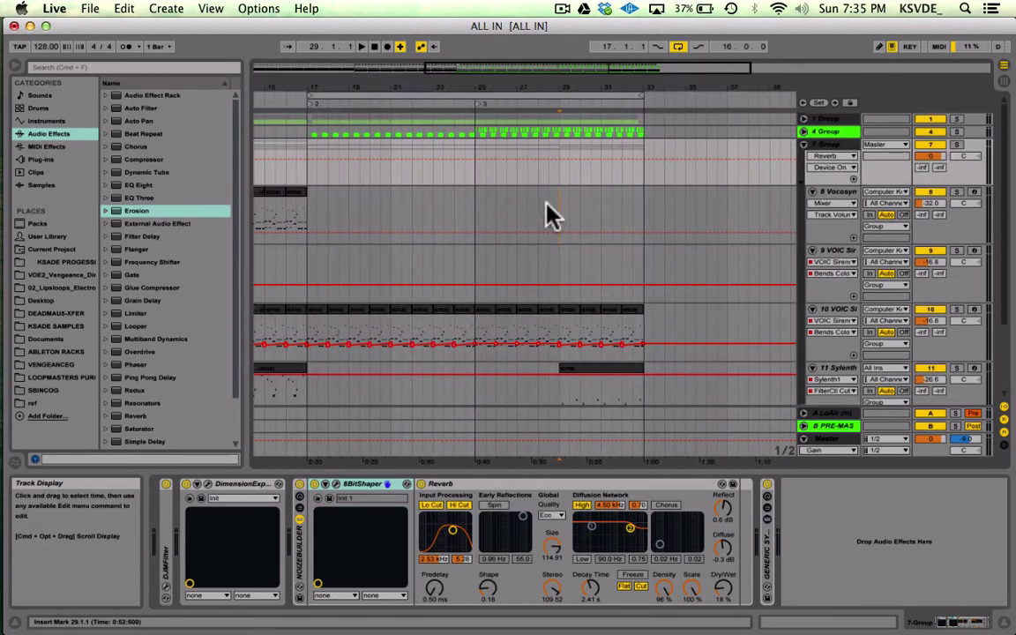
left_click(623, 219)
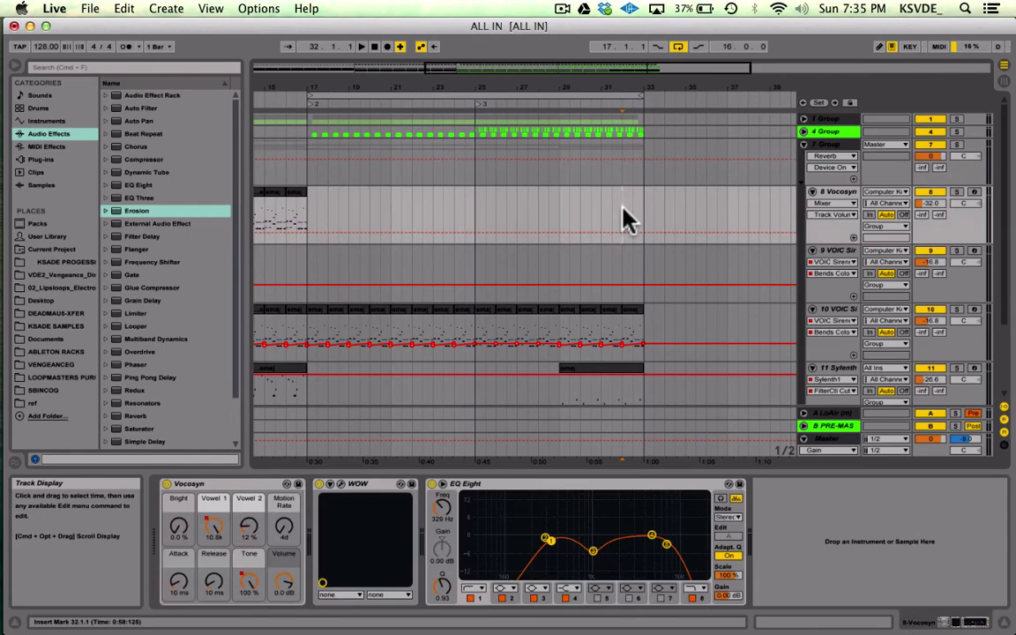
left_click(483, 209)
scroll(474, 212, "down", 3)
scroll(473, 211, "left", 2)
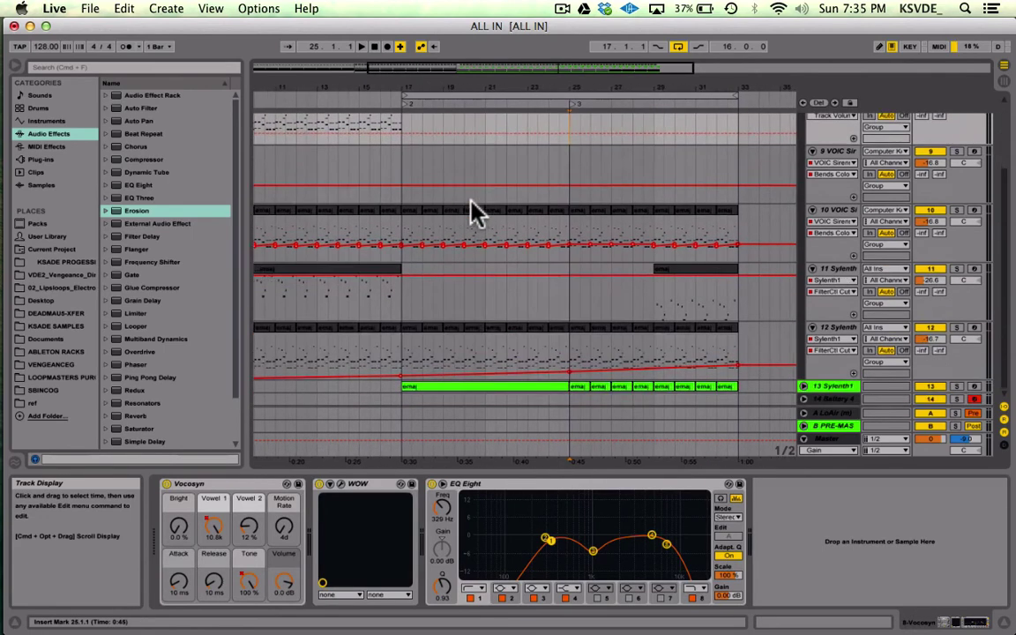
scroll(474, 212, "up", 3)
left_click(834, 148)
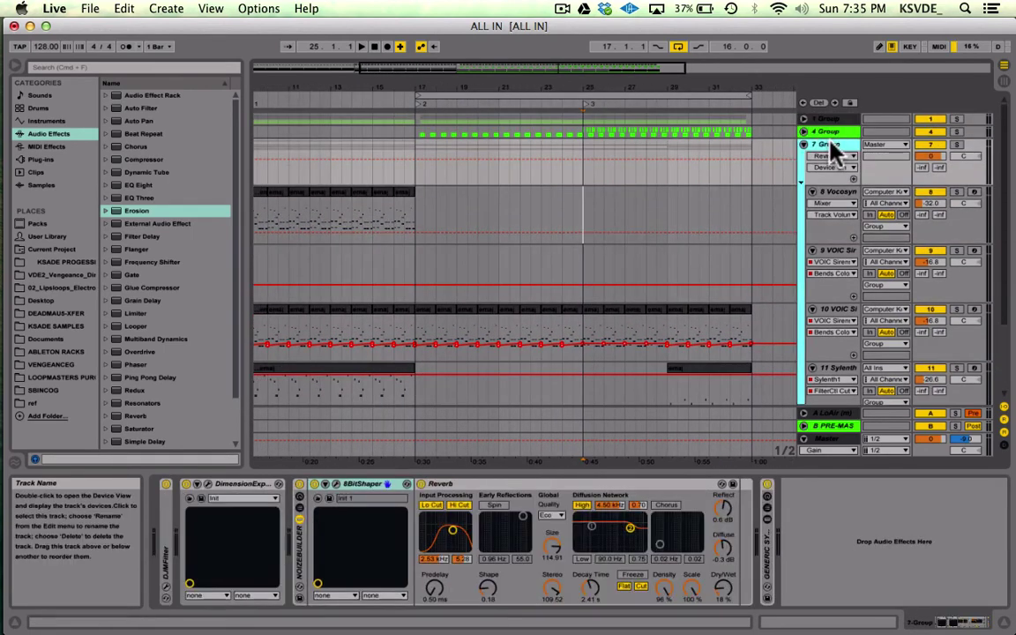
scroll(607, 325, "down", 2)
scroll(607, 325, "up", 2)
scroll(618, 327, "right", 2)
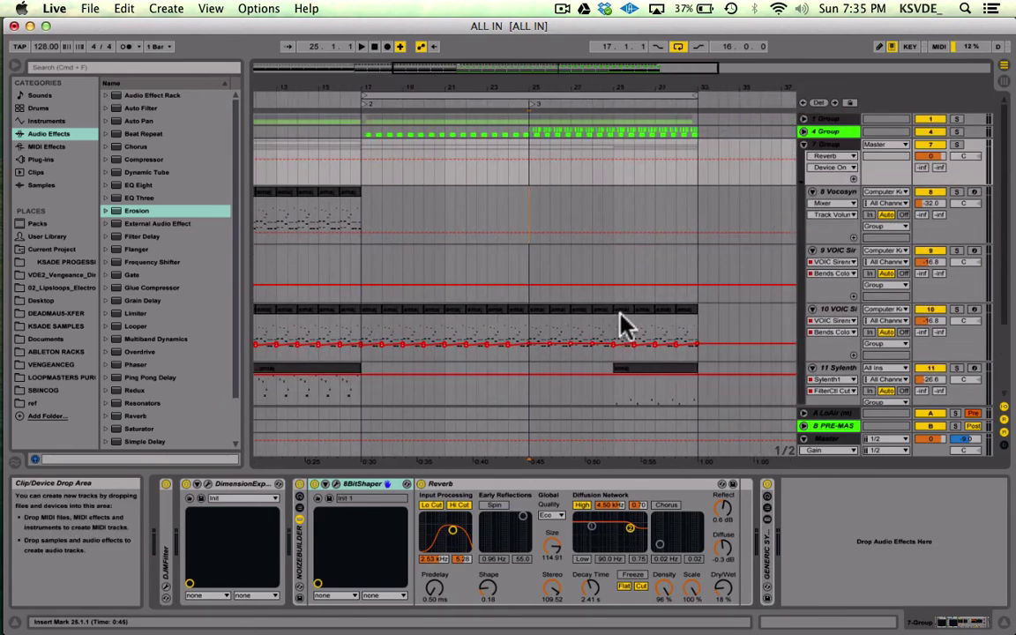
left_click(654, 325)
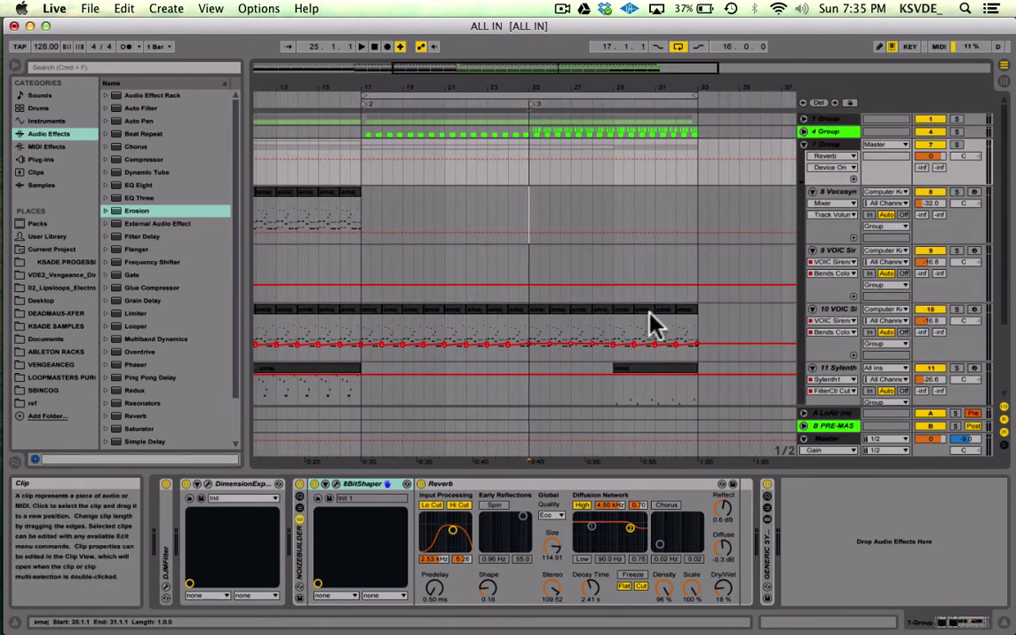
- Select the 7 Group track, play the looped section briefly, and select the 8BitShaper device in its chain
left_click(600, 217)
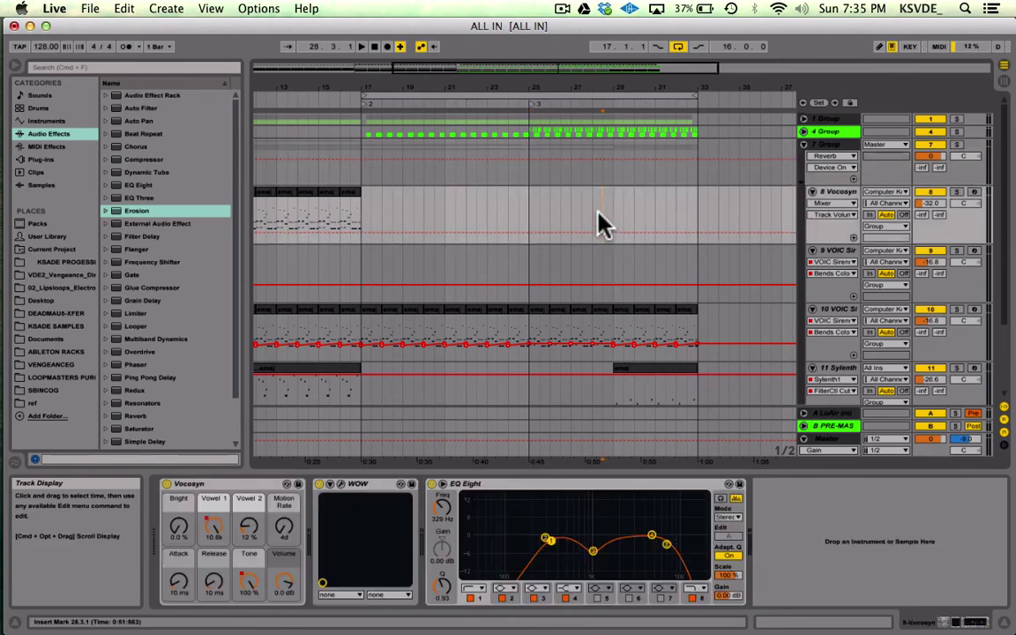
left_click(832, 147)
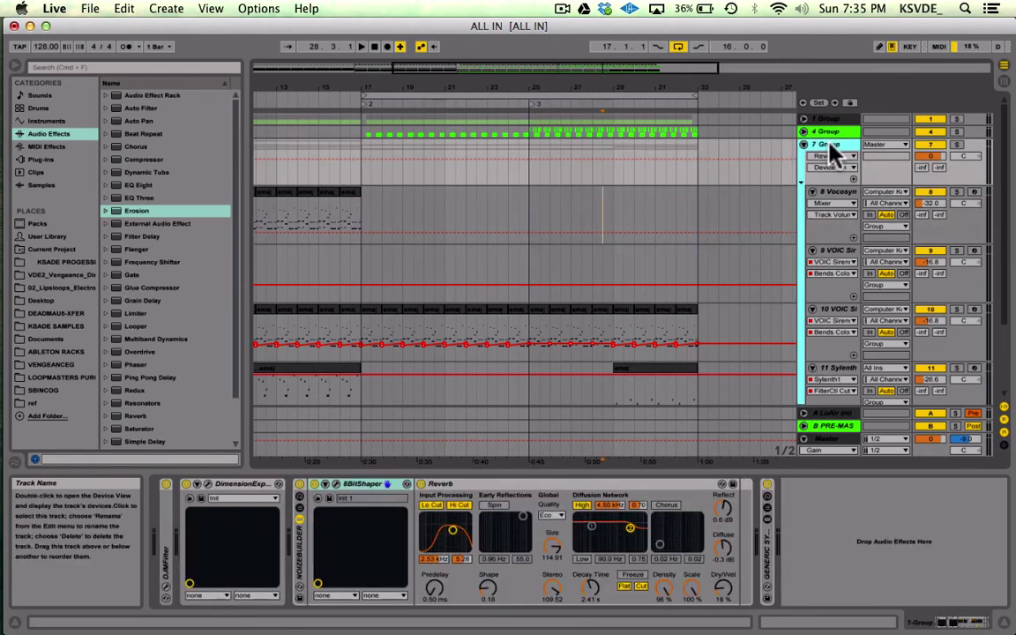
key("space")
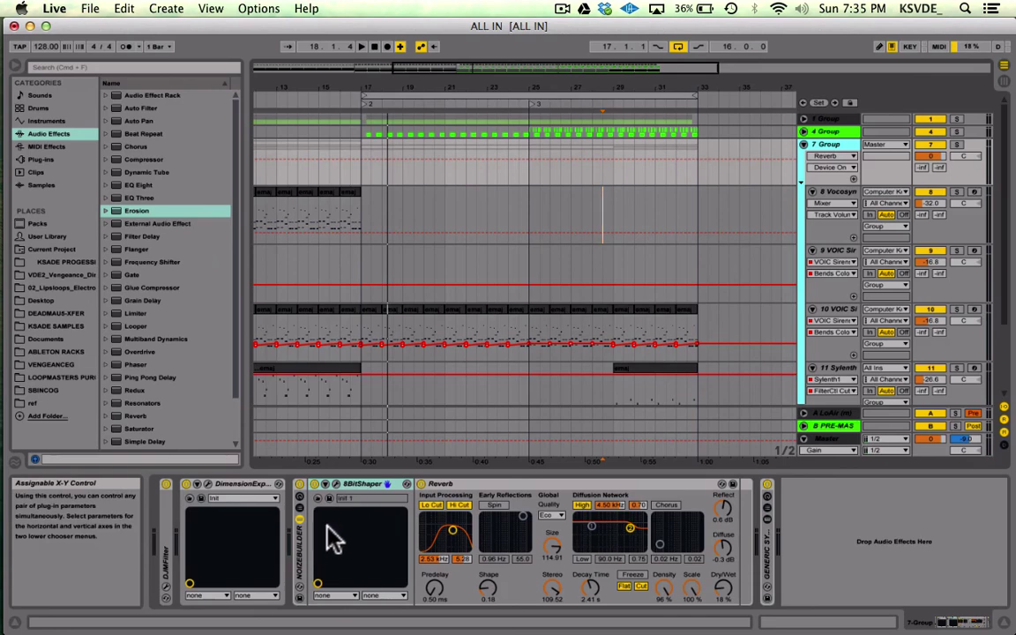
left_click(351, 484)
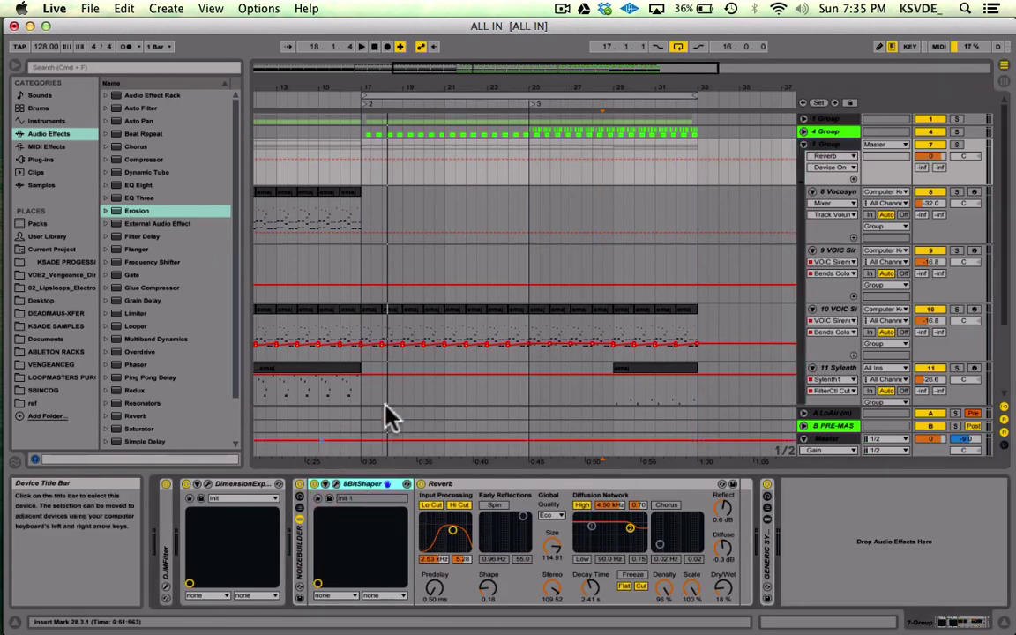